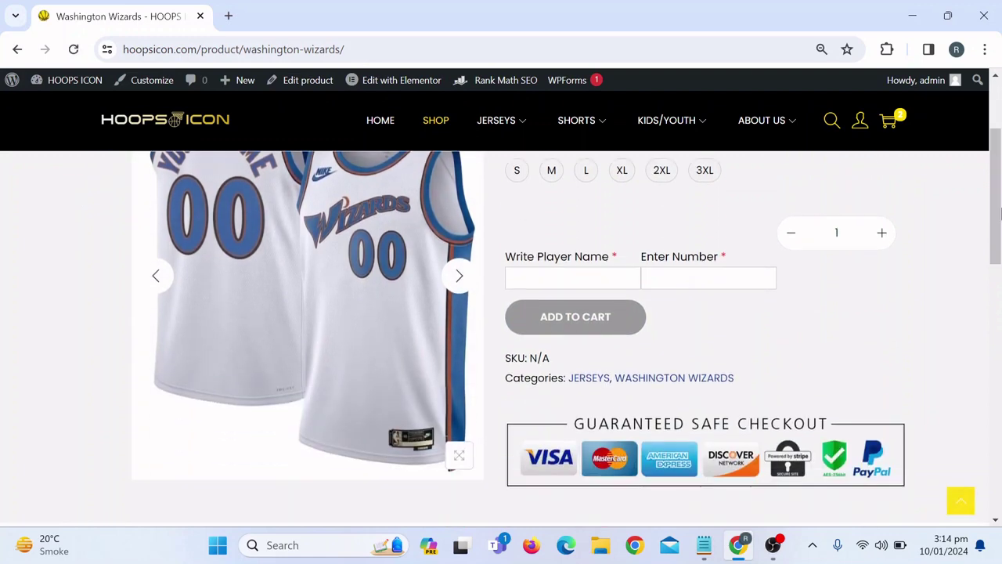
Choose size S on the Washington Wizards product page and check the player name and number fields.
{"action": "scroll", "coordinate": [753, 235], "scroll_direction": "up", "scroll_amount": 1}
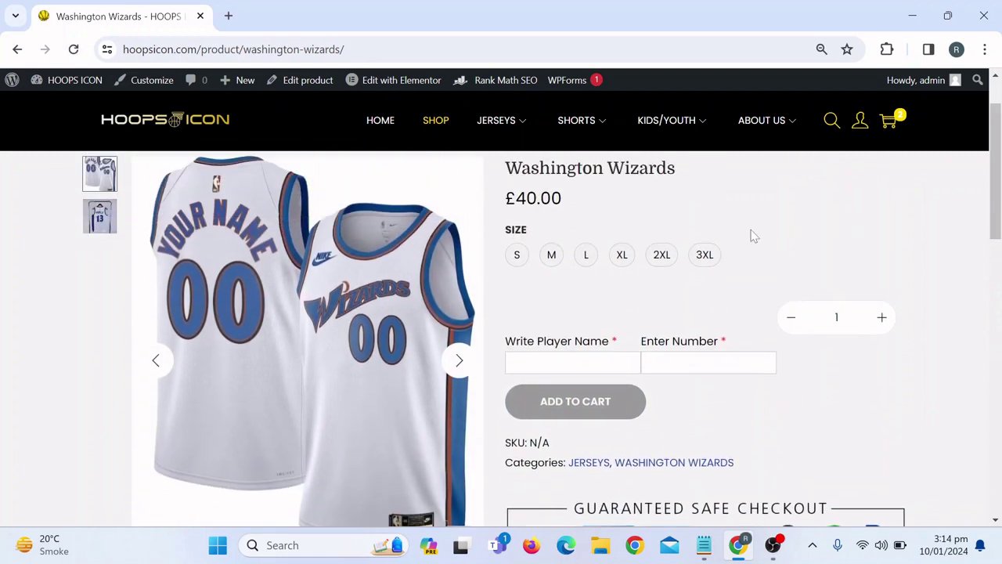
{"action": "left_click", "coordinate": [516, 256]}
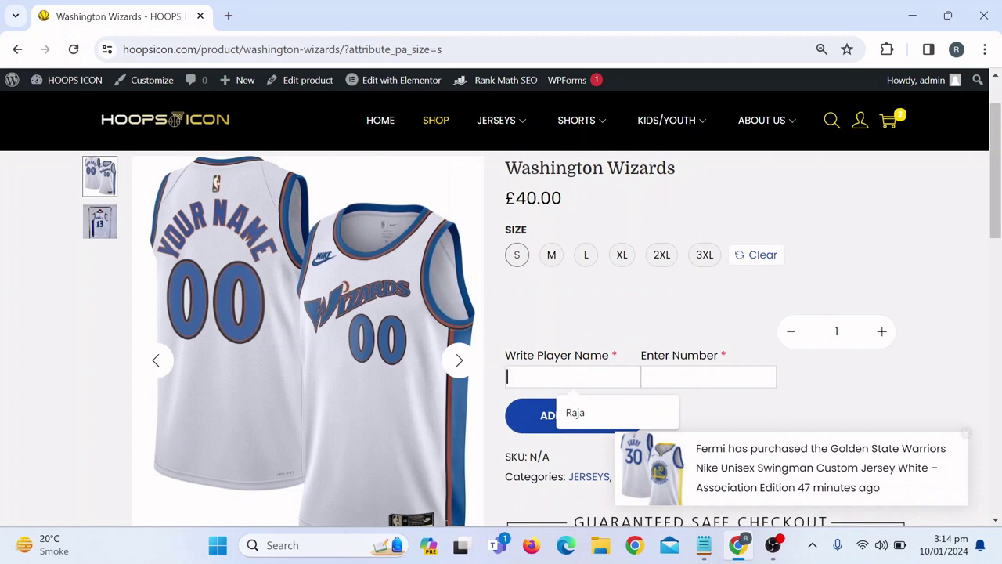
{"action": "key", "text": "Tab"}
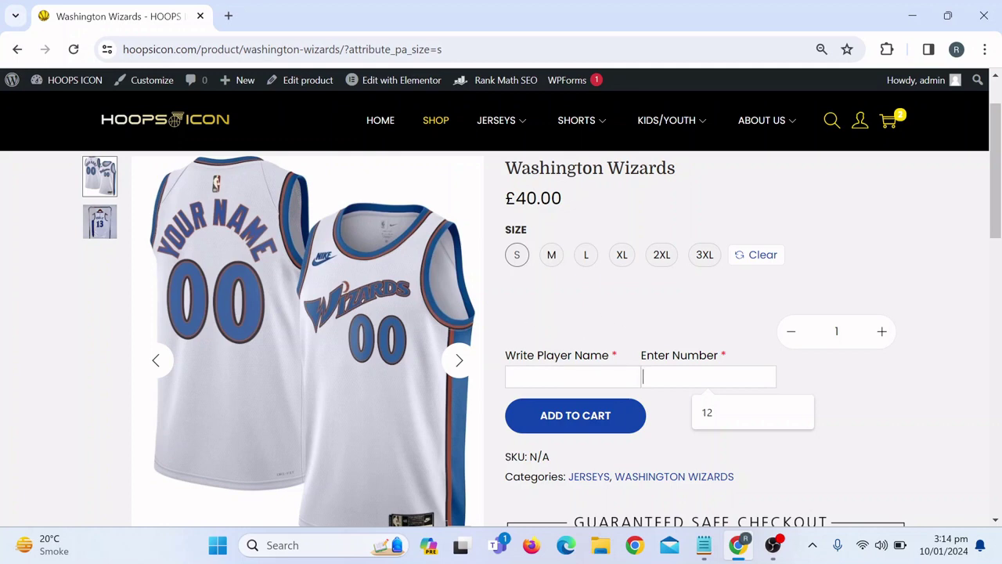
{"action": "left_click", "coordinate": [744, 291]}
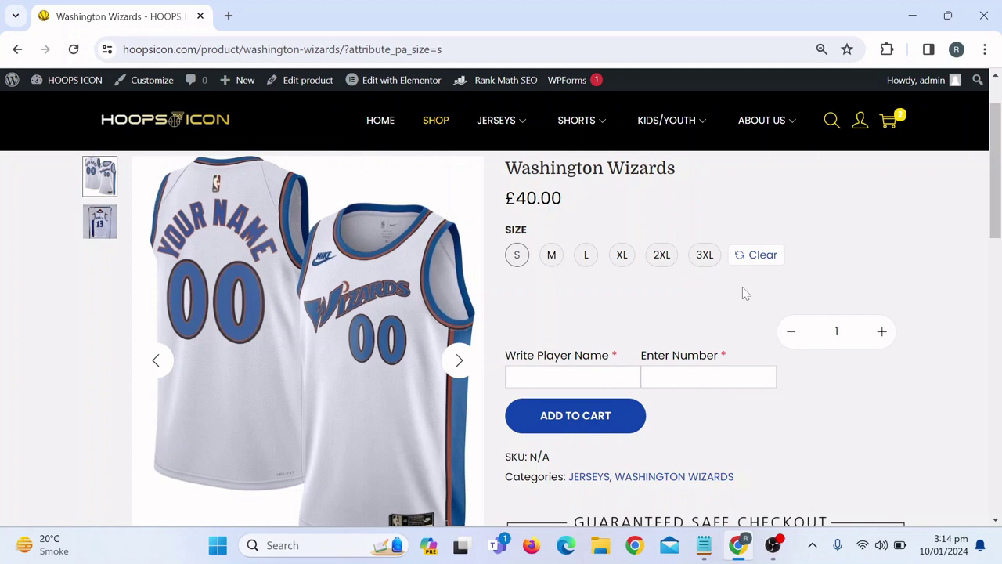
{"action": "left_click", "coordinate": [629, 374]}
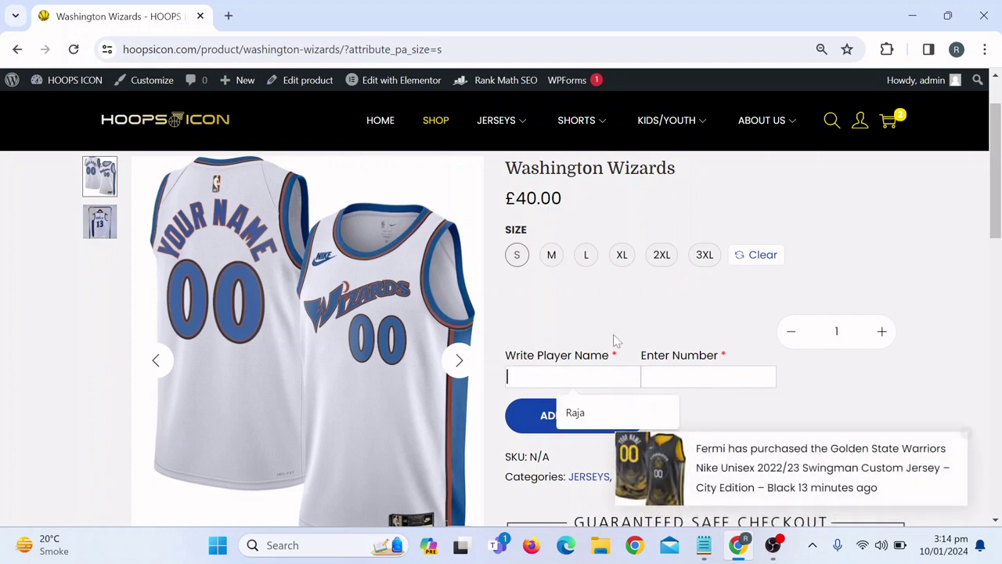
{"action": "left_click", "coordinate": [613, 311]}
{"action": "scroll", "coordinate": [980, 205], "scroll_direction": "up", "scroll_amount": 1}
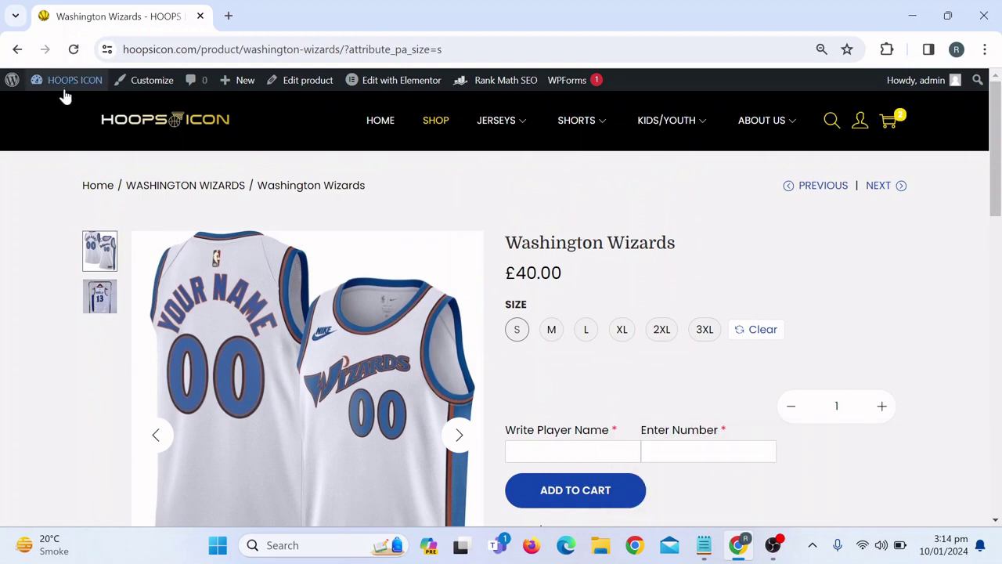
Go to the site's WordPress dashboard and open the page for adding new plugins.
{"action": "mouse_move", "coordinate": [67, 82]}
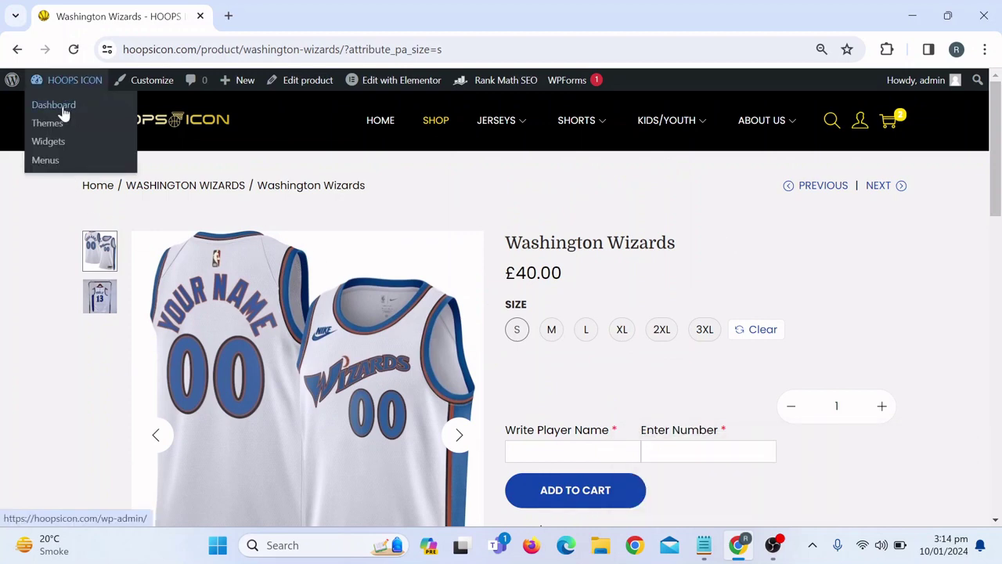
{"action": "left_click", "coordinate": [62, 111]}
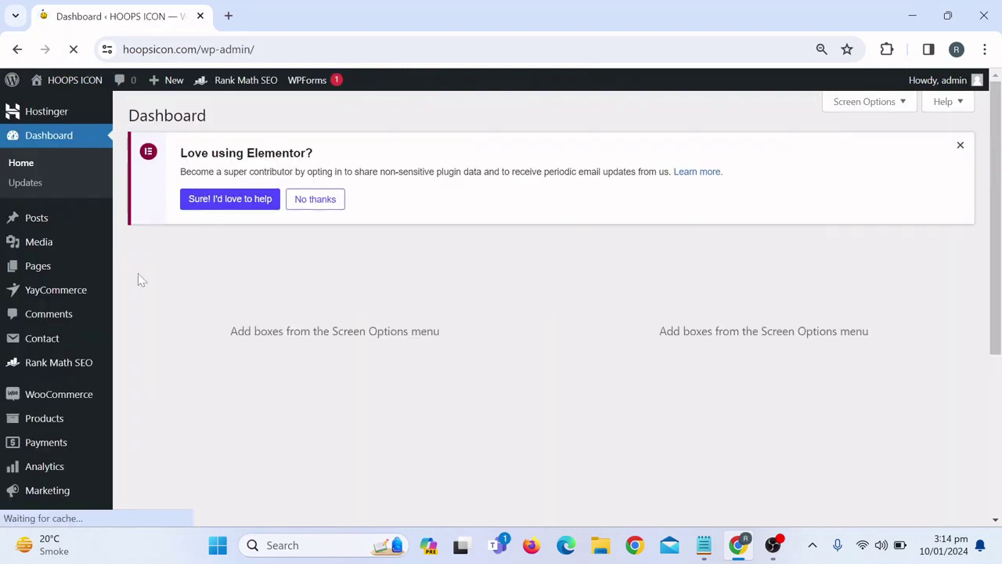
{"action": "mouse_move", "coordinate": [48, 303]}
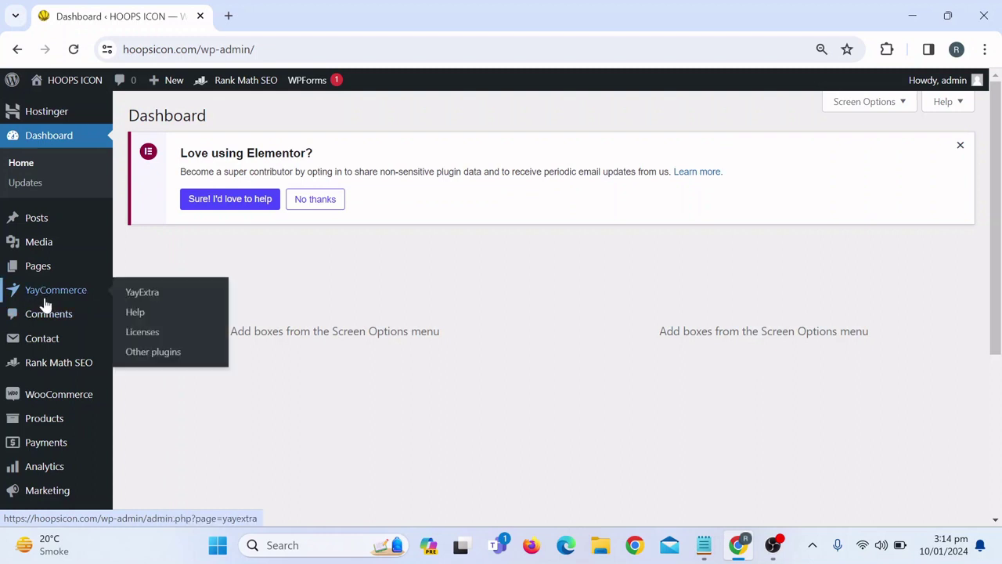
{"action": "scroll", "coordinate": [999, 313], "scroll_direction": "down", "scroll_amount": 2}
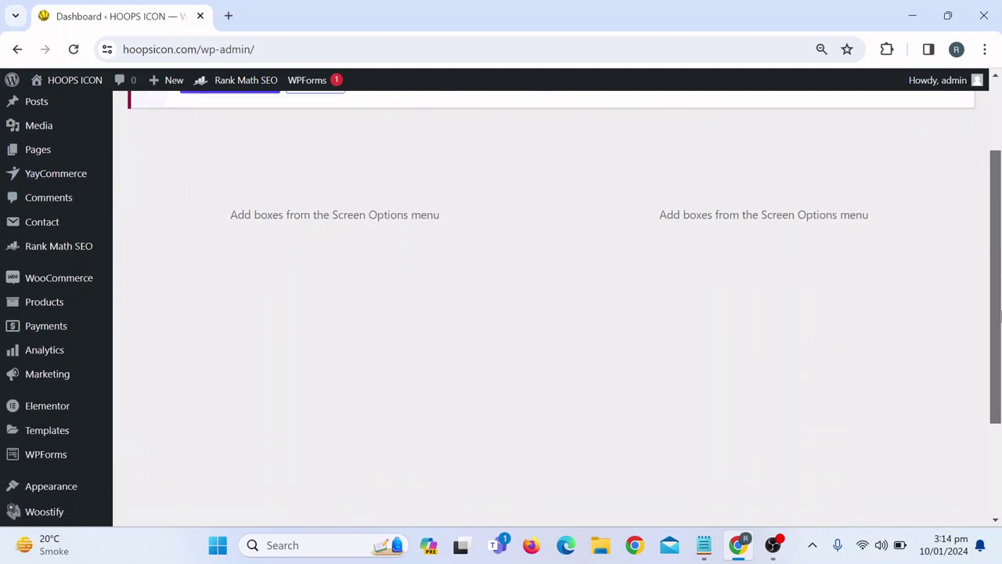
{"action": "scroll", "coordinate": [1000, 313], "scroll_direction": "down", "scroll_amount": 2}
{"action": "mouse_move", "coordinate": [33, 436]}
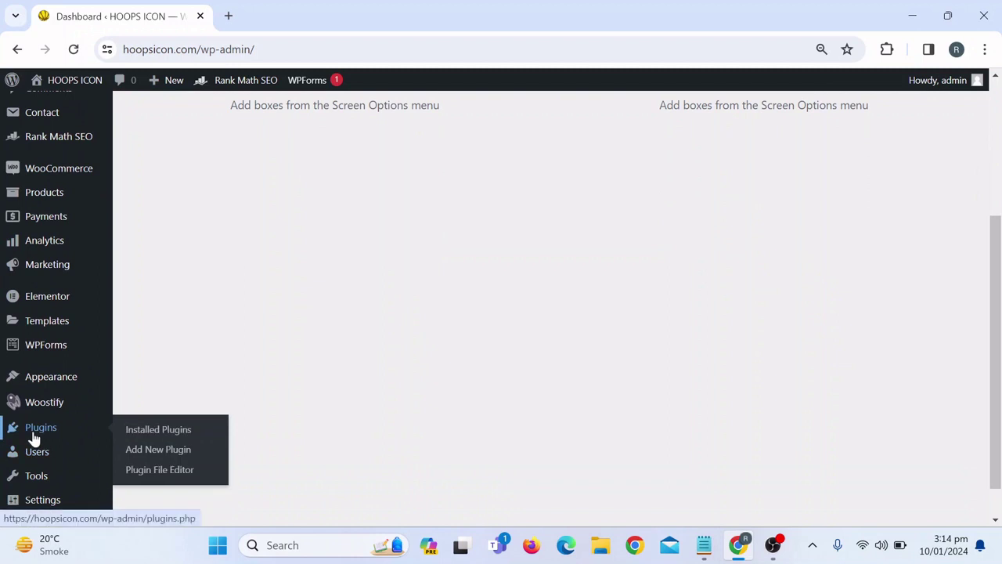
{"action": "left_click", "coordinate": [158, 449]}
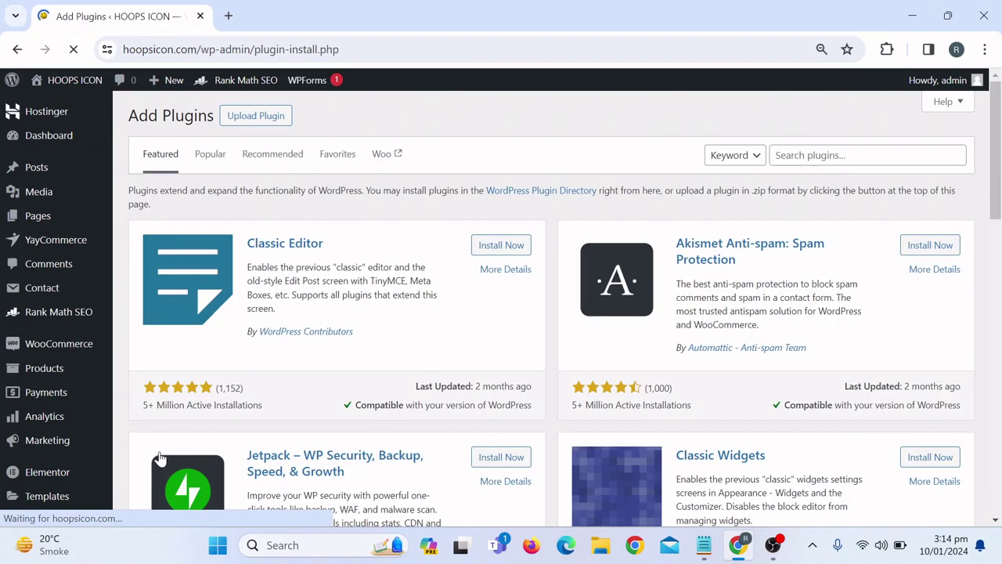
Search the plugin directory for "Yayextra".
{"action": "left_click", "coordinate": [811, 156]}
{"action": "type", "text": "YA"}
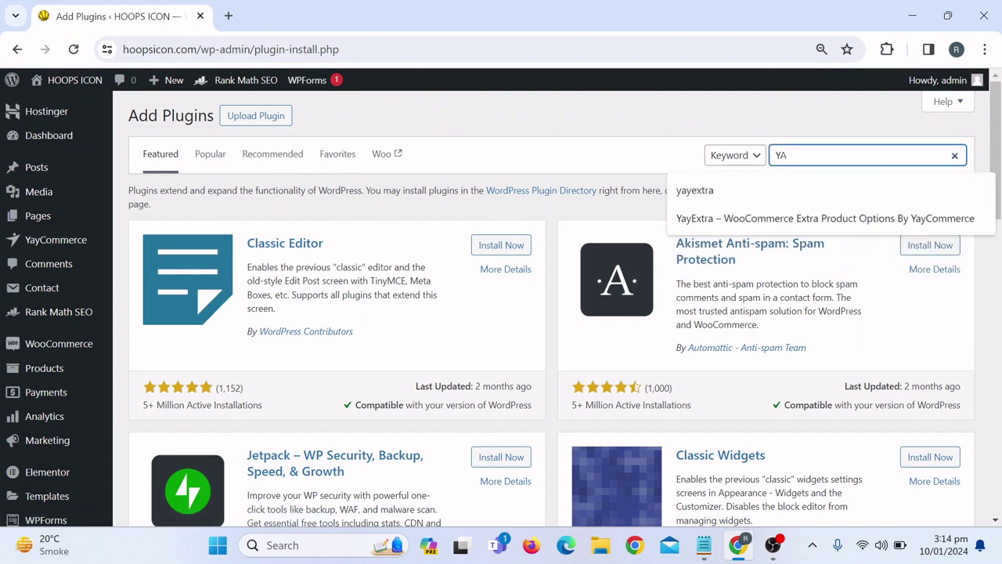
{"action": "key", "text": "Caps_Lock"}
{"action": "key", "text": "BackSpace"}
{"action": "type", "text": "a"}
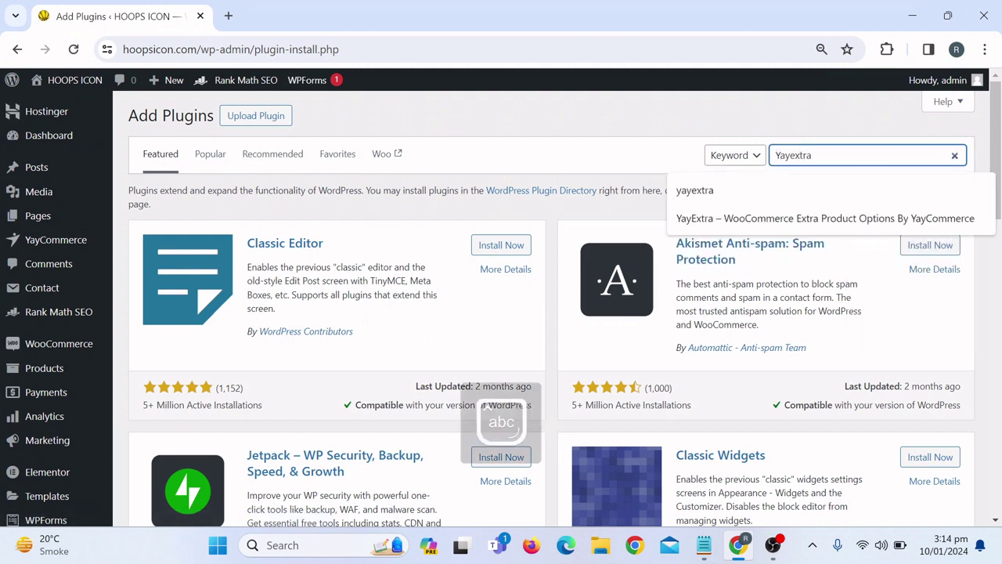
{"action": "type", "text": "yextra"}
{"action": "key", "text": "Return"}
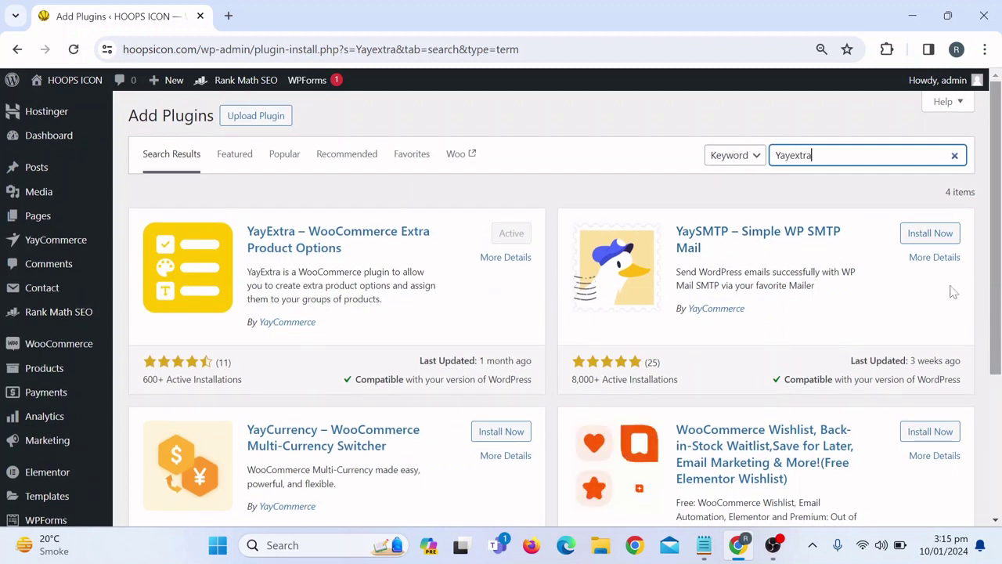
Open the YayExtra option sets and delete the existing Sample Option Set, confirming the deletion.
{"action": "mouse_move", "coordinate": [70, 249]}
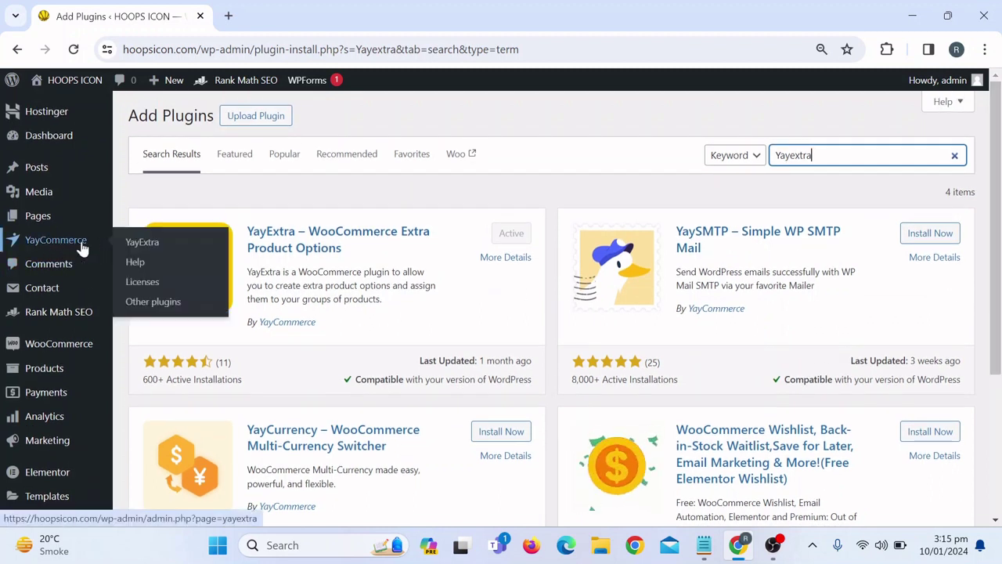
{"action": "left_click", "coordinate": [143, 247]}
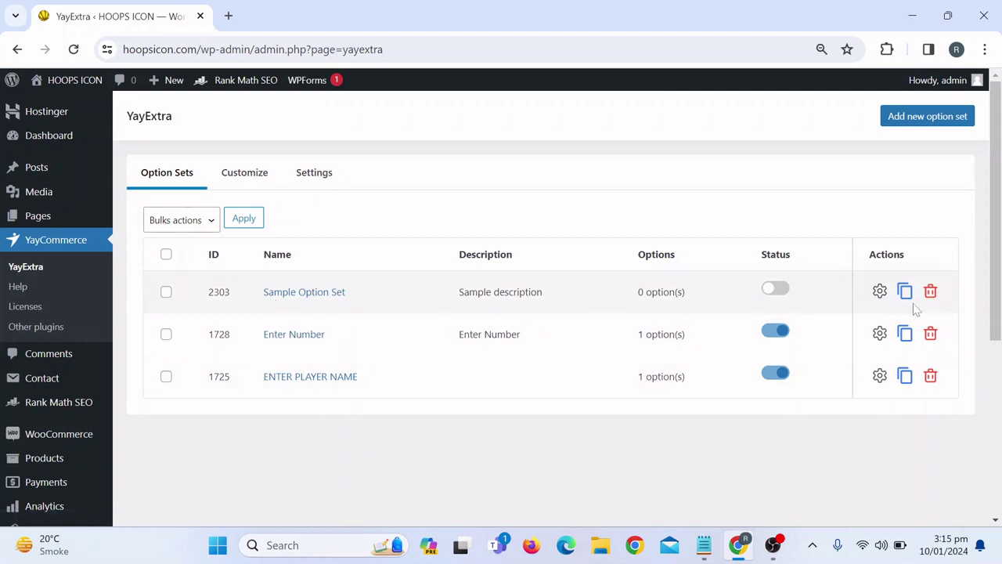
{"action": "left_click", "coordinate": [931, 292]}
{"action": "left_click", "coordinate": [564, 153]}
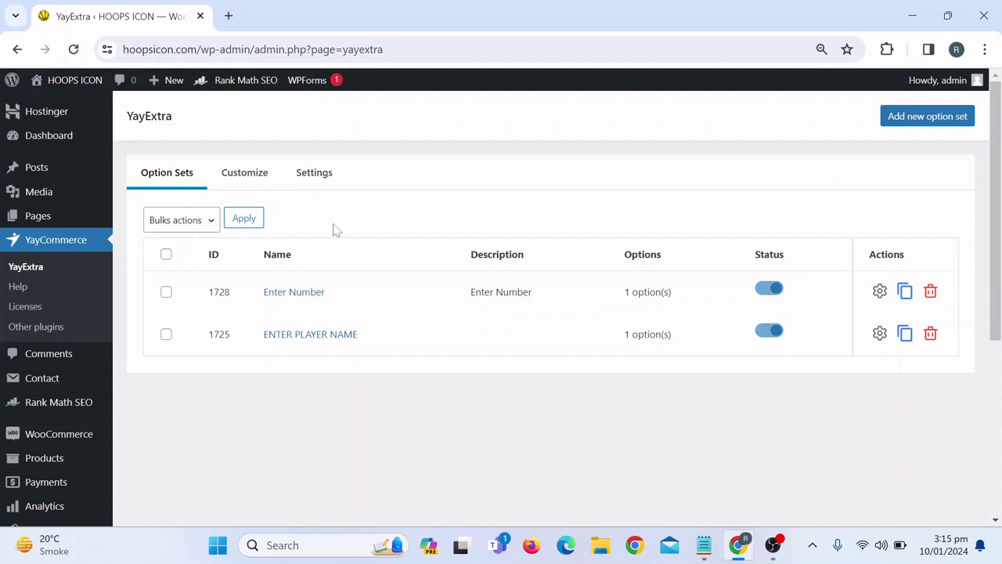
Add a new option set in YayExtra and name it "Test".
{"action": "left_click", "coordinate": [924, 117]}
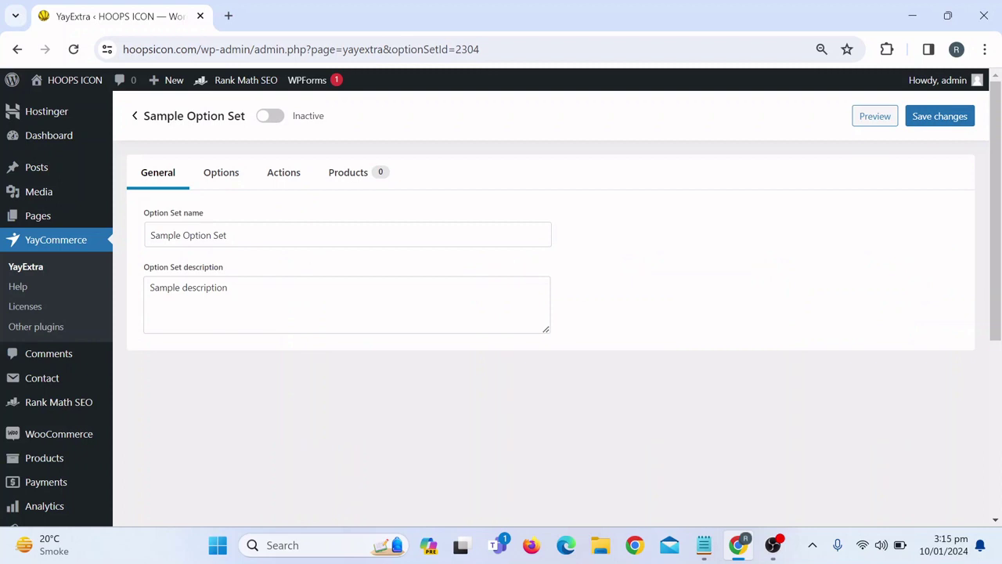
{"action": "left_click", "coordinate": [235, 235]}
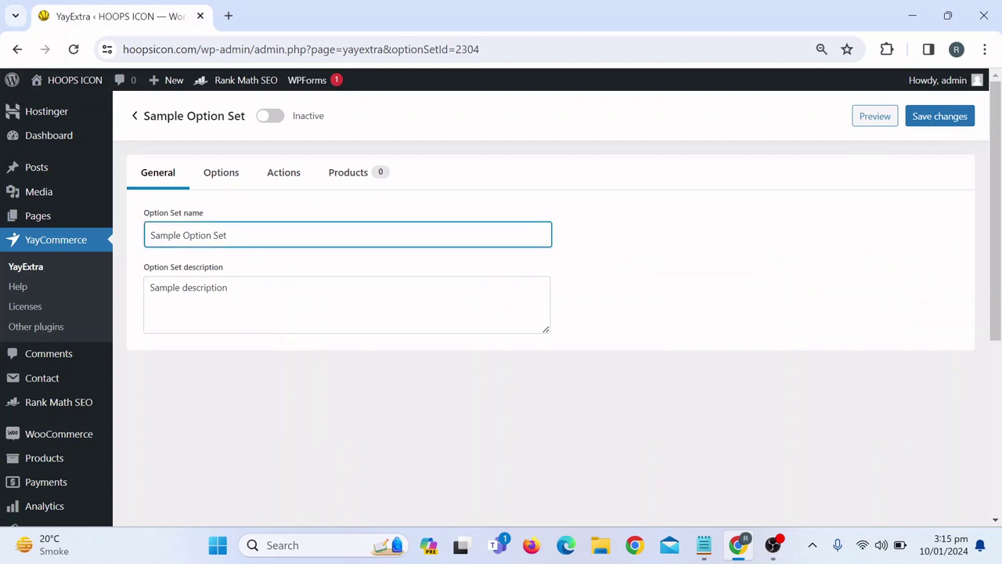
{"action": "key", "text": "ctrl+a"}
{"action": "key", "text": "BackSpace"}
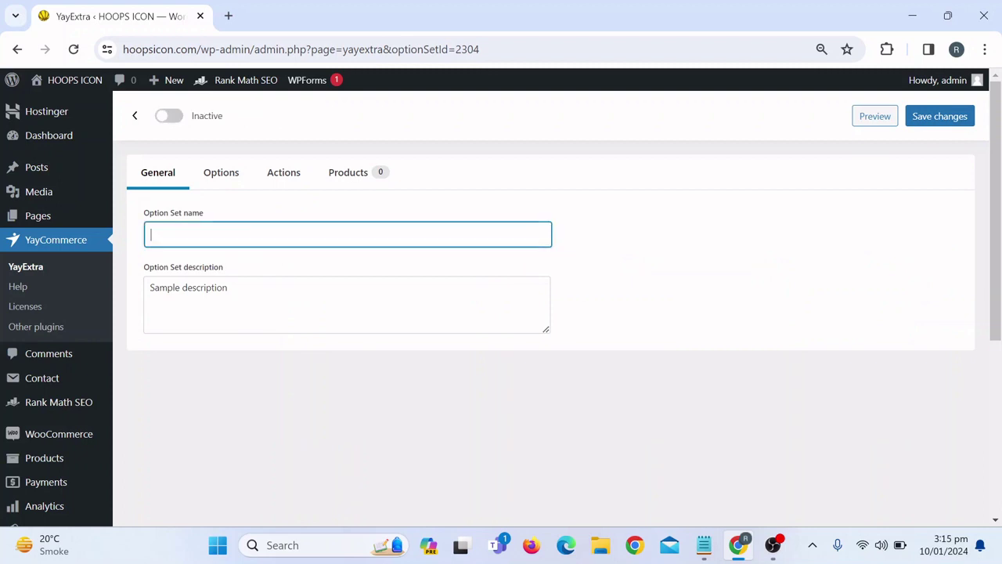
{"action": "key", "text": "Caps_Lock"}
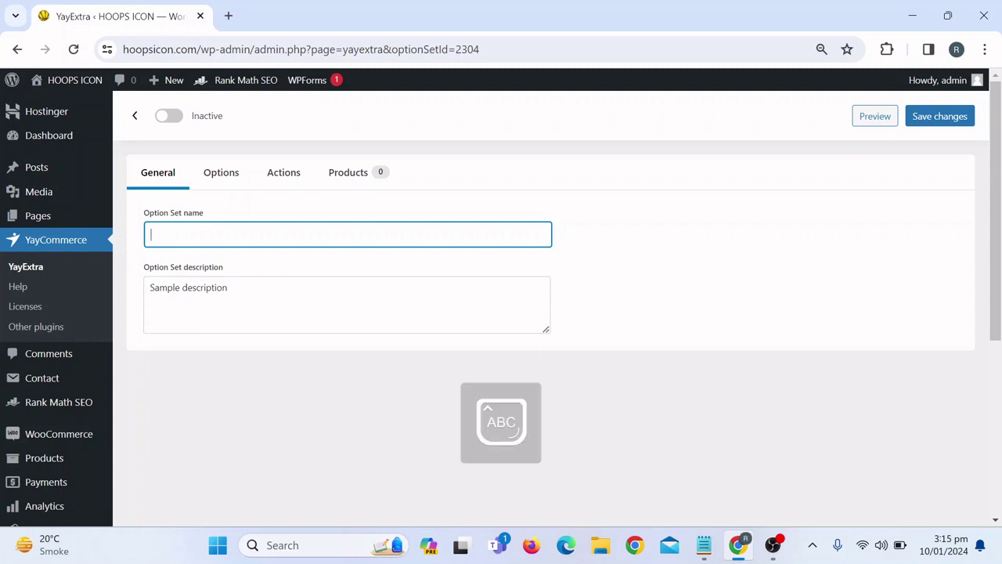
{"action": "type", "text": "T"}
{"action": "key", "text": "Caps_Lock"}
{"action": "type", "text": "est"}
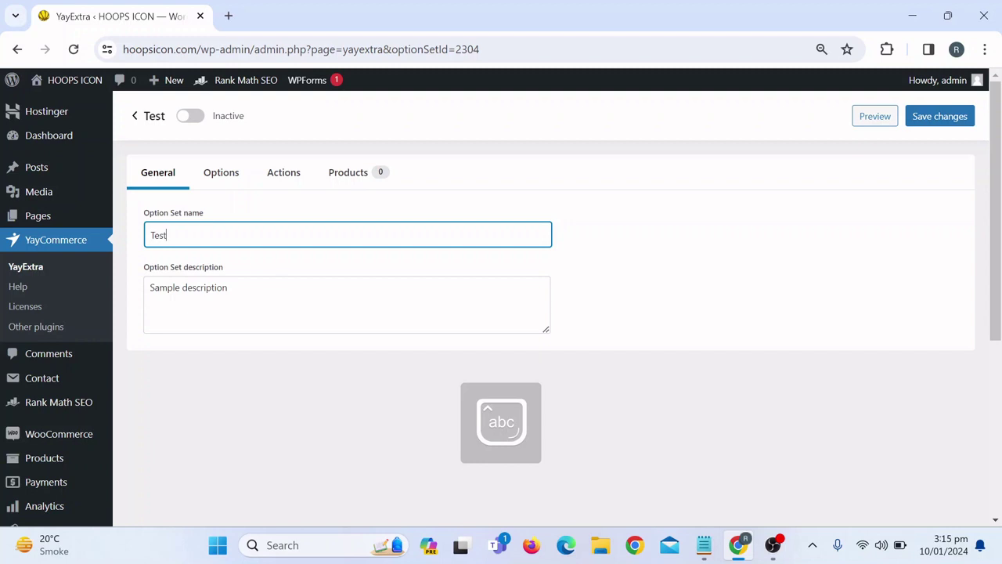
Clear the sample text from the Test option set's description.
{"action": "left_click", "coordinate": [227, 287]}
{"action": "key", "text": "ctrl+a"}
{"action": "key", "text": "BackSpace"}
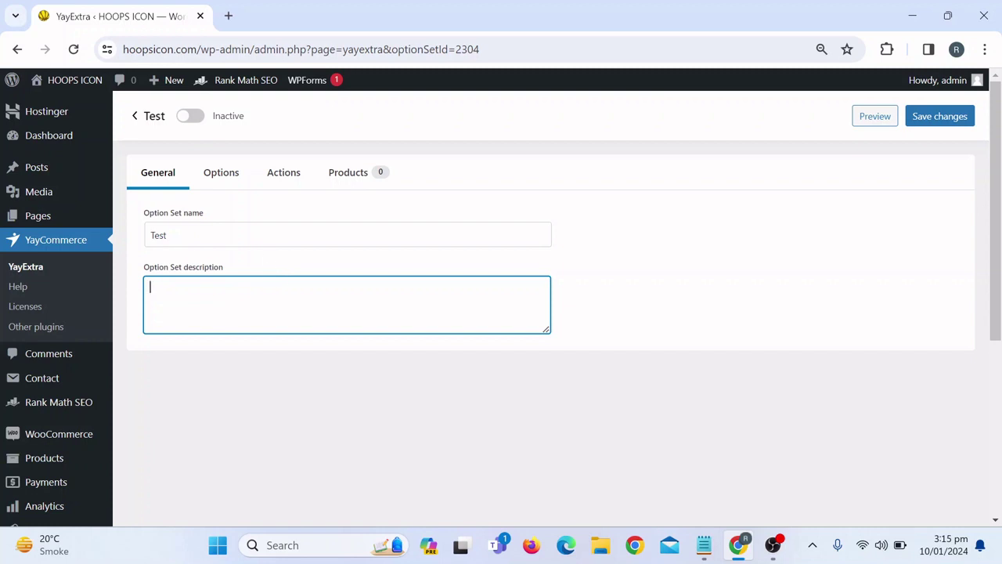
Add a new text field option to the Test option set and expand its settings for editing the name.
{"action": "left_click", "coordinate": [223, 173]}
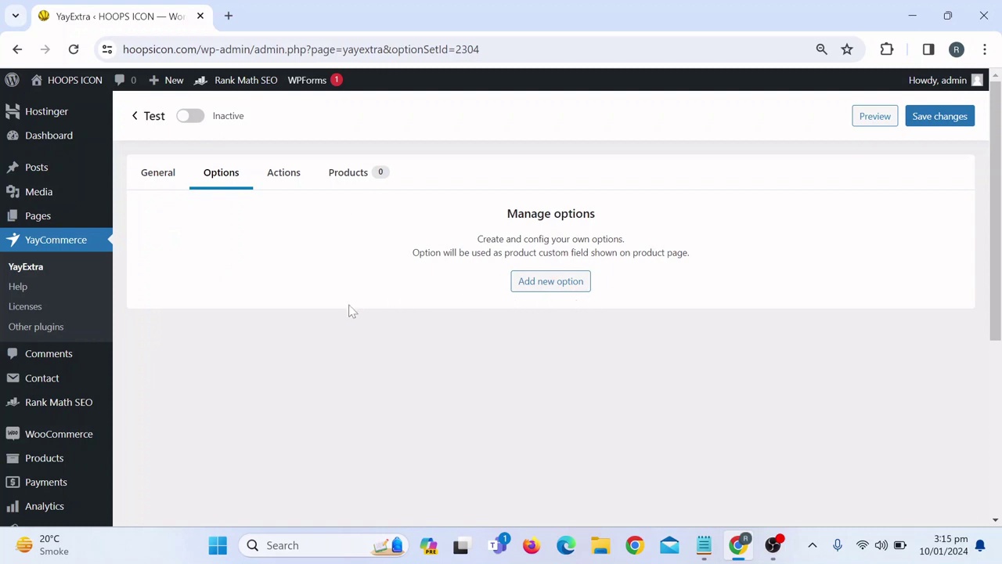
{"action": "left_click", "coordinate": [546, 289]}
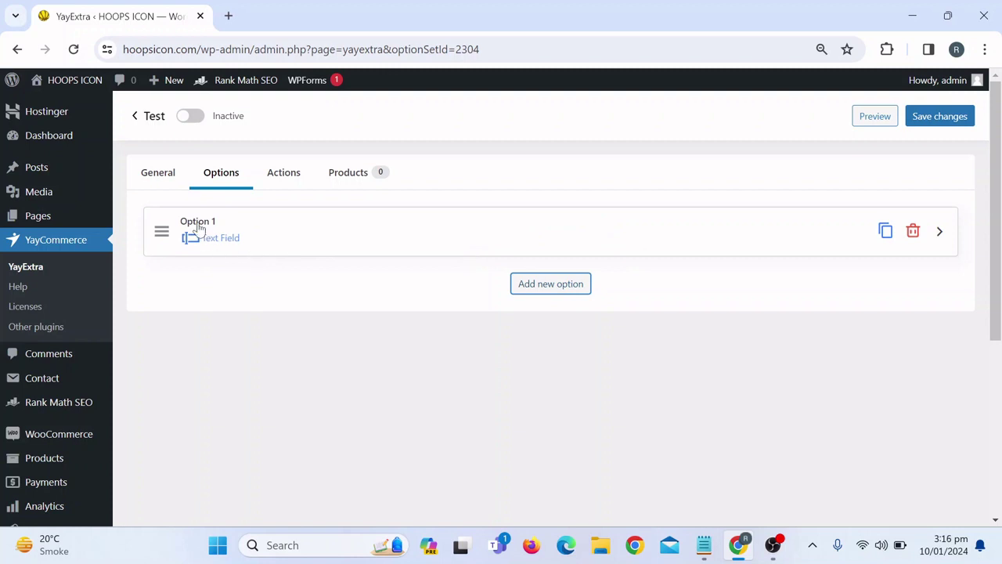
{"action": "left_click", "coordinate": [222, 238]}
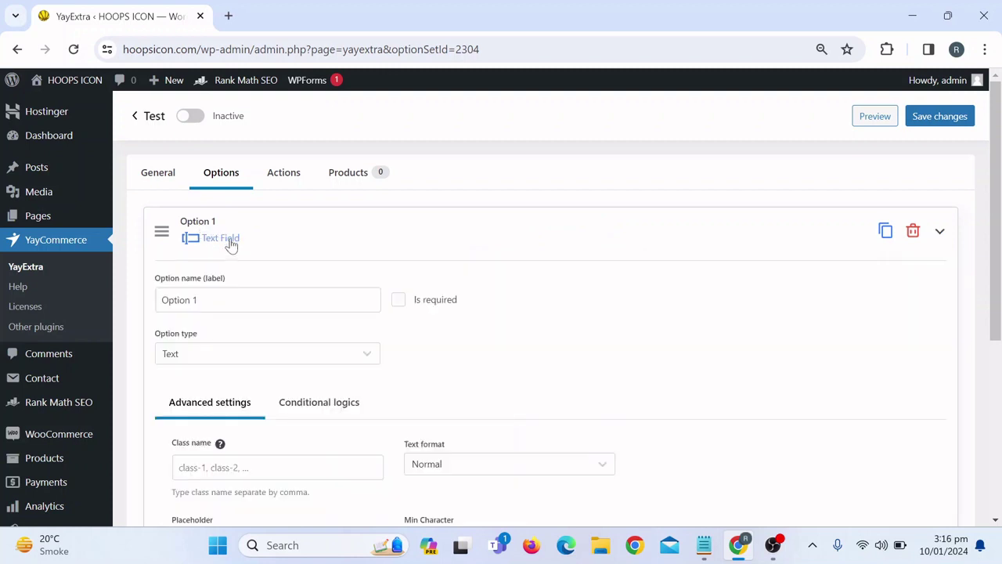
{"action": "left_click_drag", "start_coordinate": [199, 300], "coordinate": [161, 300]}
Open hoopsicon.com in a new tab and examine the custom field labels on the Washington Wizards product page.
{"action": "left_click", "coordinate": [228, 17]}
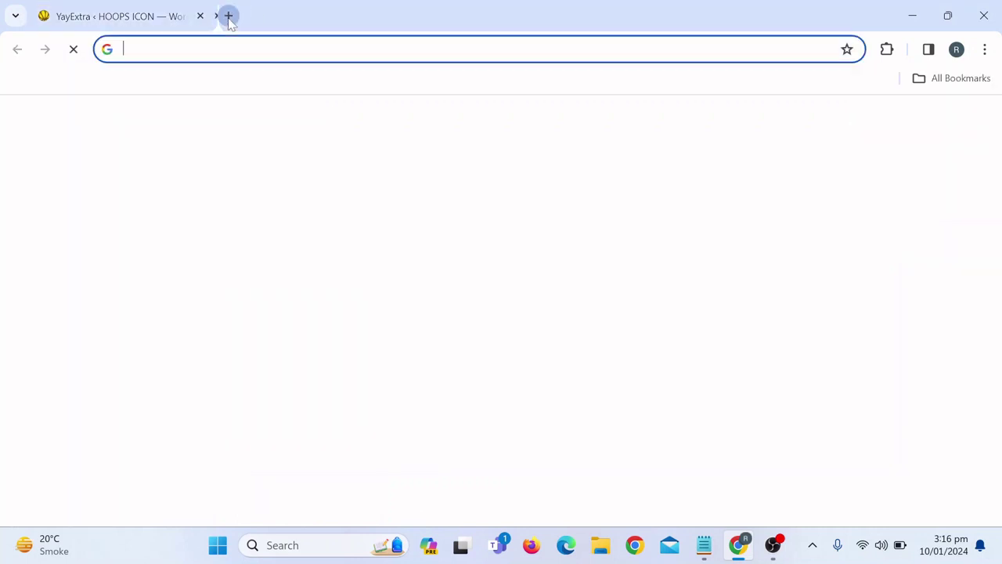
{"action": "type", "text": "hoopsicon.com"}
{"action": "key", "text": "Return"}
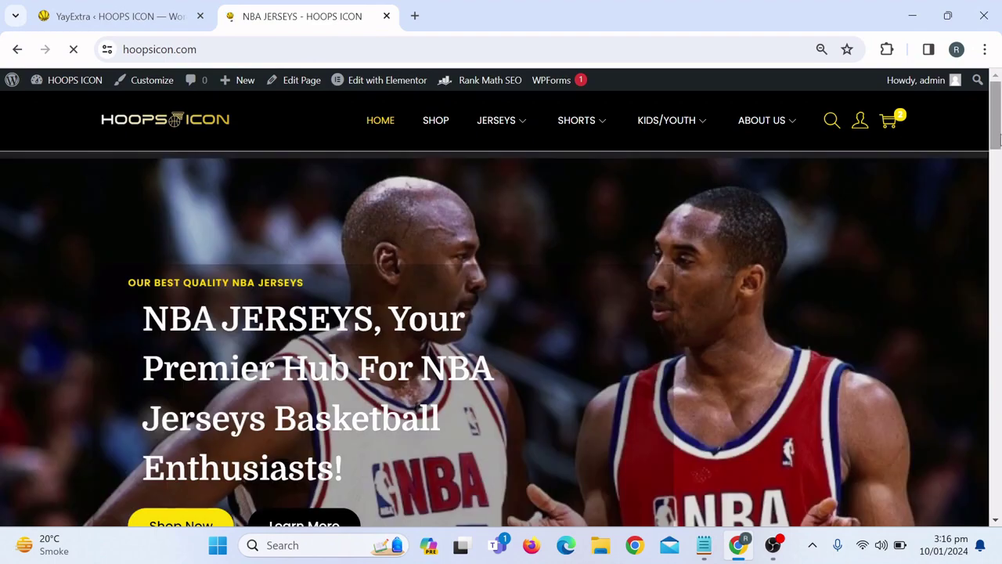
{"action": "scroll", "coordinate": [996, 245], "scroll_direction": "down", "scroll_amount": 5}
{"action": "left_click_drag", "start_coordinate": [996, 245], "coordinate": [998, 310]}
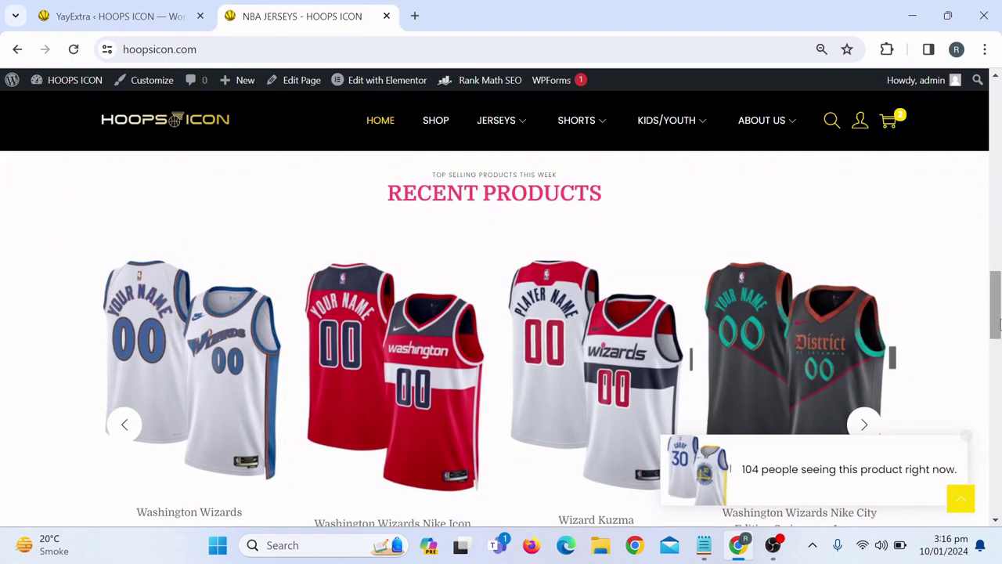
{"action": "scroll", "coordinate": [296, 454], "scroll_direction": "down", "scroll_amount": 1}
{"action": "left_click", "coordinate": [212, 422]}
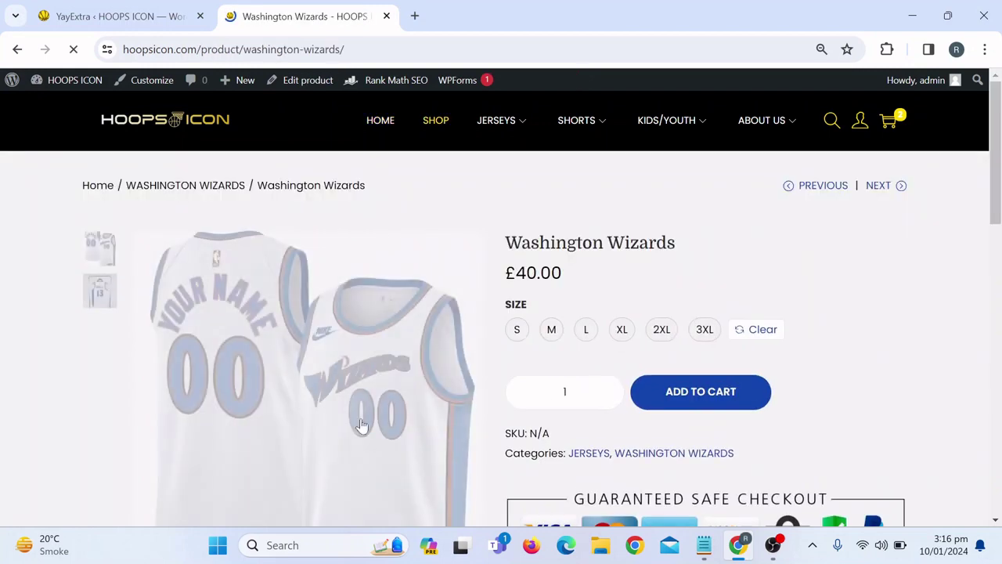
{"action": "scroll", "coordinate": [501, 313], "scroll_direction": "down", "scroll_amount": 1}
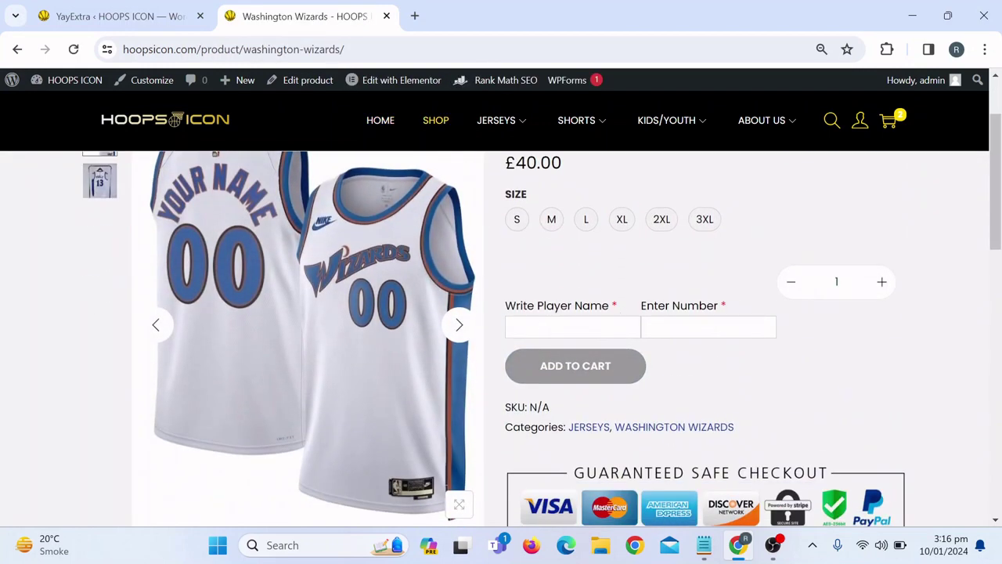
{"action": "left_click_drag", "start_coordinate": [505, 306], "coordinate": [604, 306]}
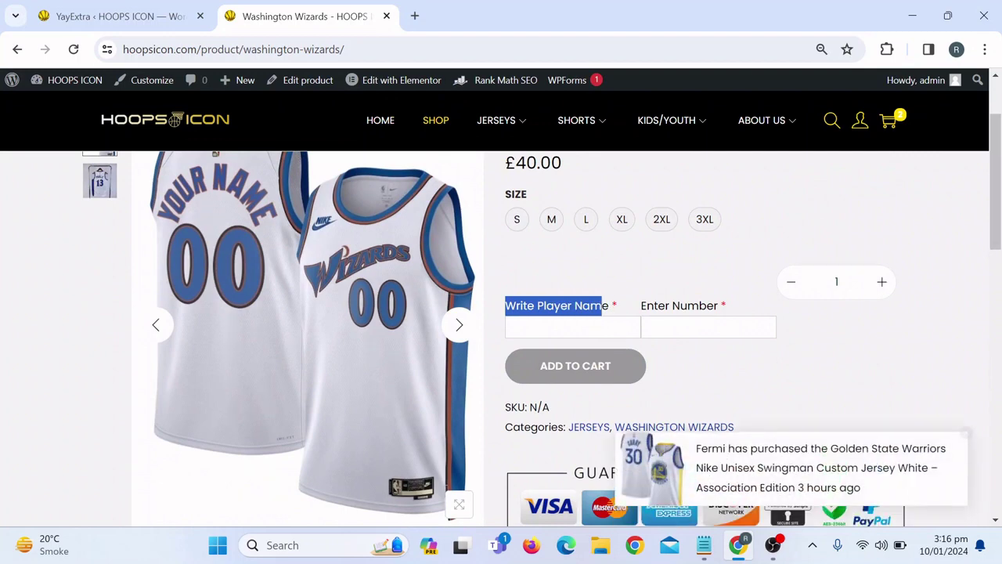
{"action": "left_click", "coordinate": [605, 306]}
Return to the YayExtra settings, name the text field option "Enter Country Name" and make it required.
{"action": "key", "text": "ctrl+Page_Up"}
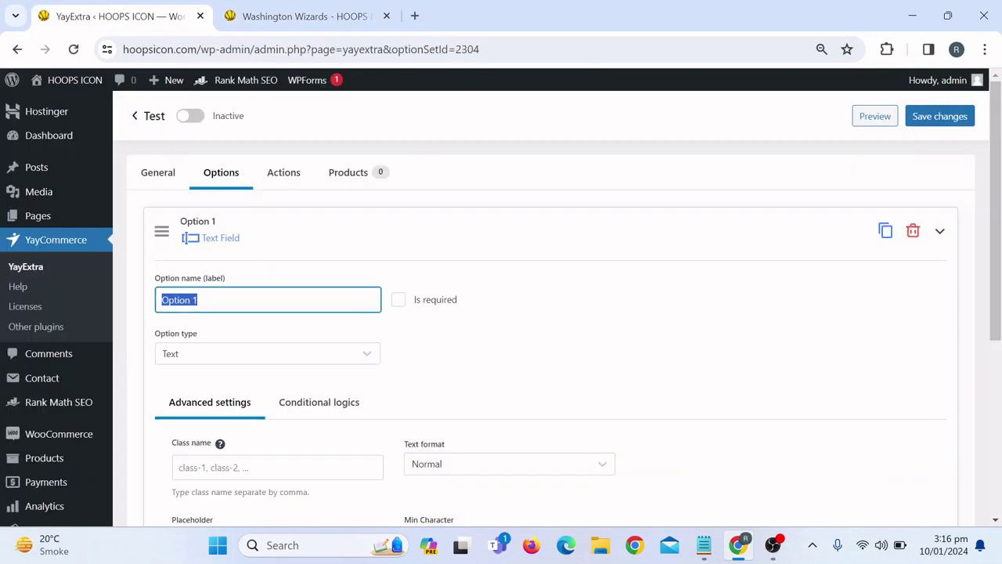
{"action": "key", "text": "BackSpace"}
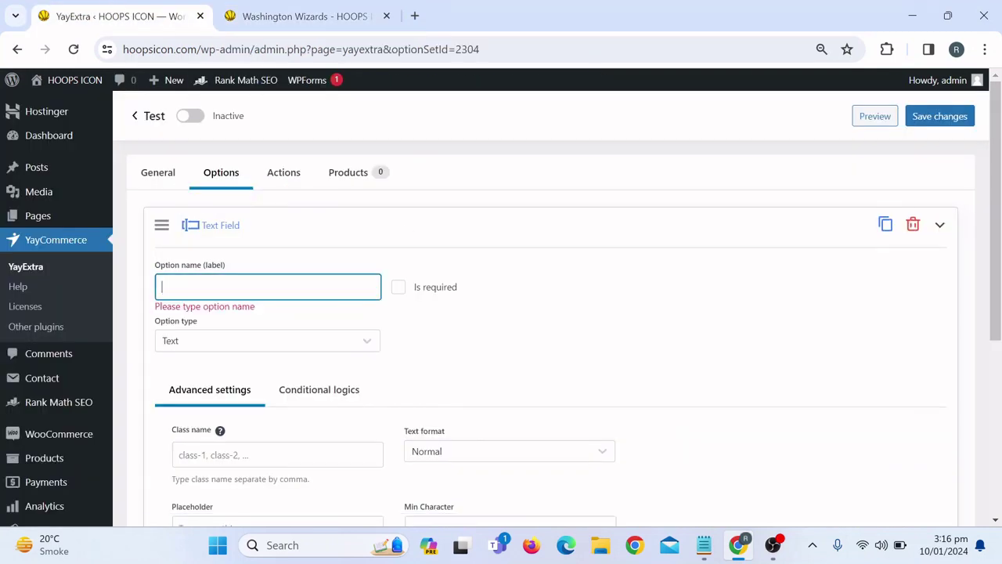
{"action": "type", "text": "E"}
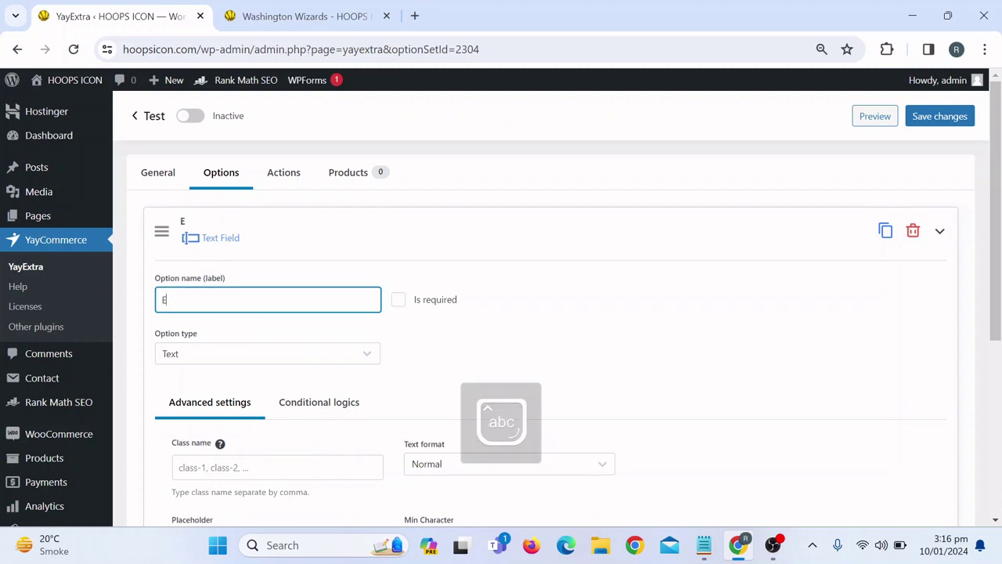
{"action": "type", "text": "nter Country"}
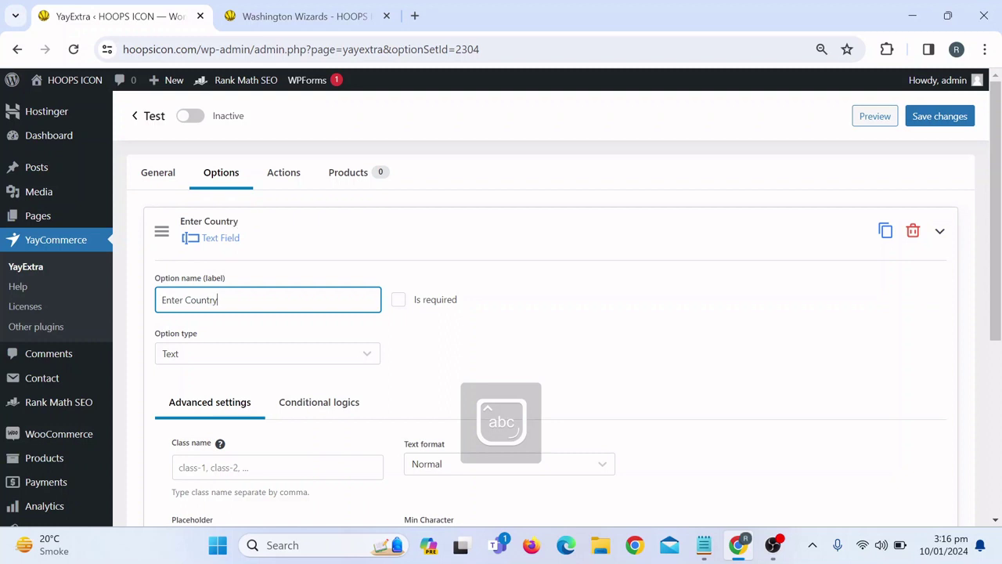
{"action": "type", "text": " NAM"}
{"action": "key", "text": "Caps_Lock"}
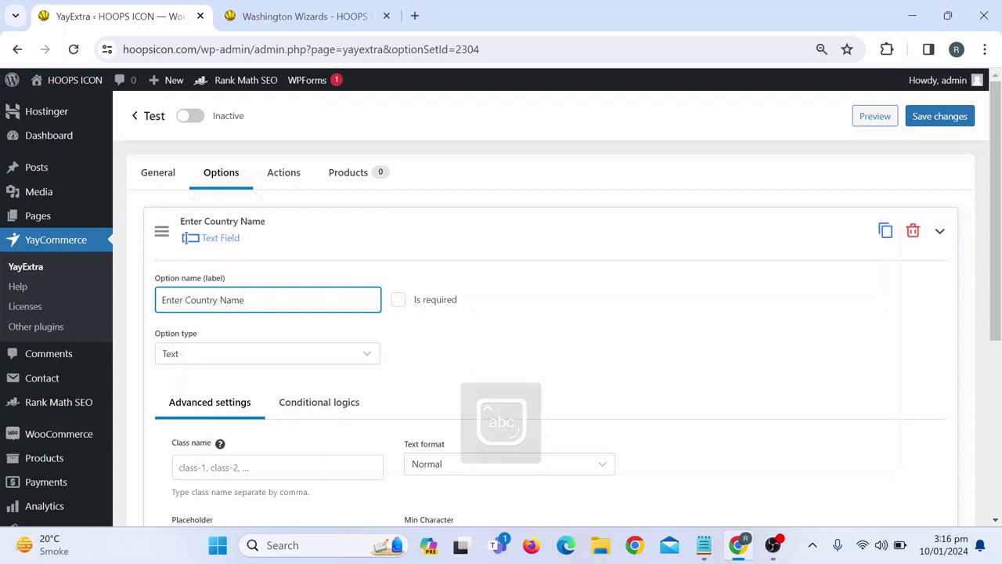
{"action": "left_click", "coordinate": [399, 301]}
{"action": "left_click", "coordinate": [399, 301]}
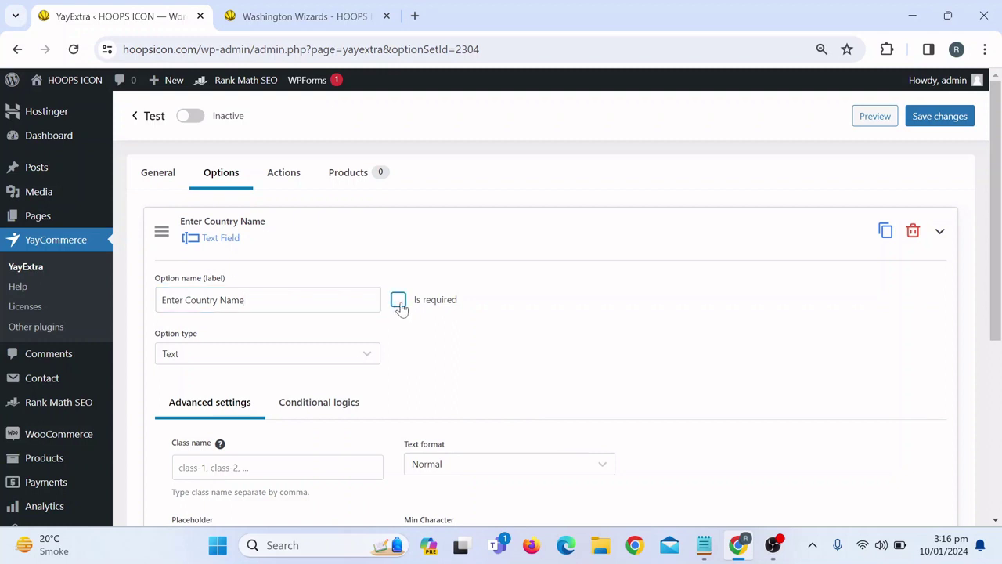
Examine the available option types for the Enter Country Name option, keeping Text.
{"action": "scroll", "coordinate": [514, 280], "scroll_direction": "down", "scroll_amount": 1}
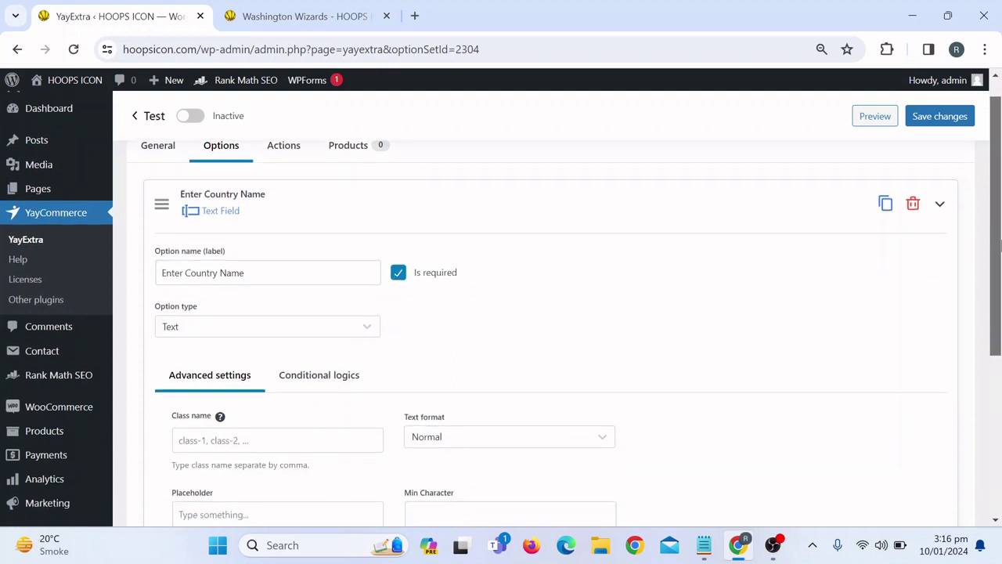
{"action": "left_click", "coordinate": [203, 336]}
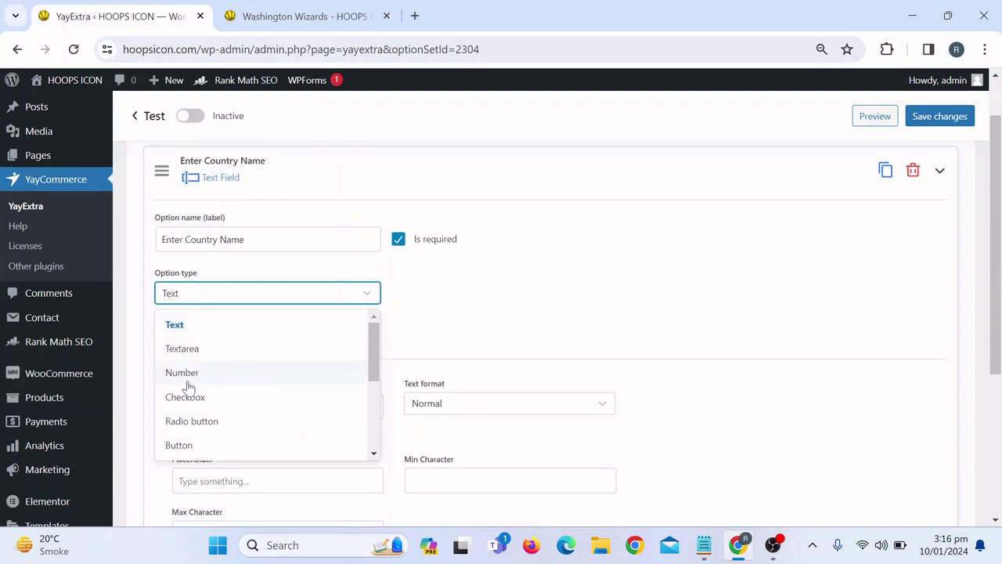
{"action": "scroll", "coordinate": [366, 349], "scroll_direction": "down", "scroll_amount": 2}
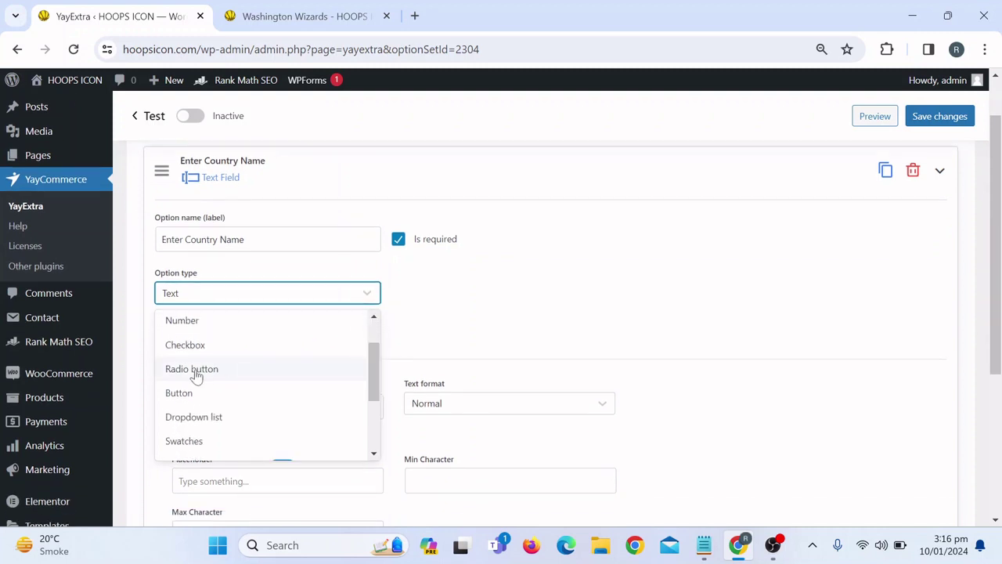
{"action": "scroll", "coordinate": [376, 384], "scroll_direction": "down", "scroll_amount": 1}
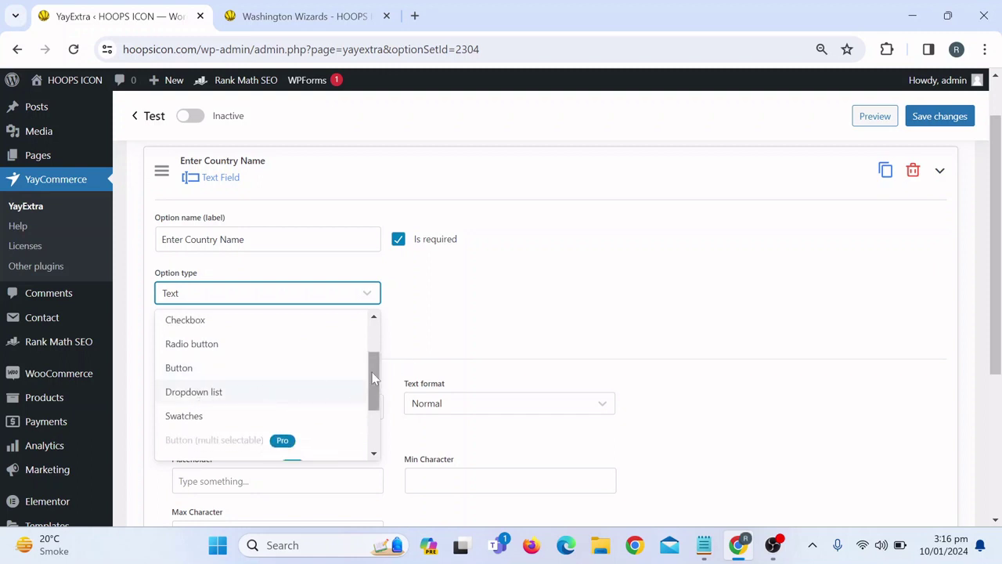
{"action": "scroll", "coordinate": [371, 387], "scroll_direction": "down", "scroll_amount": 3}
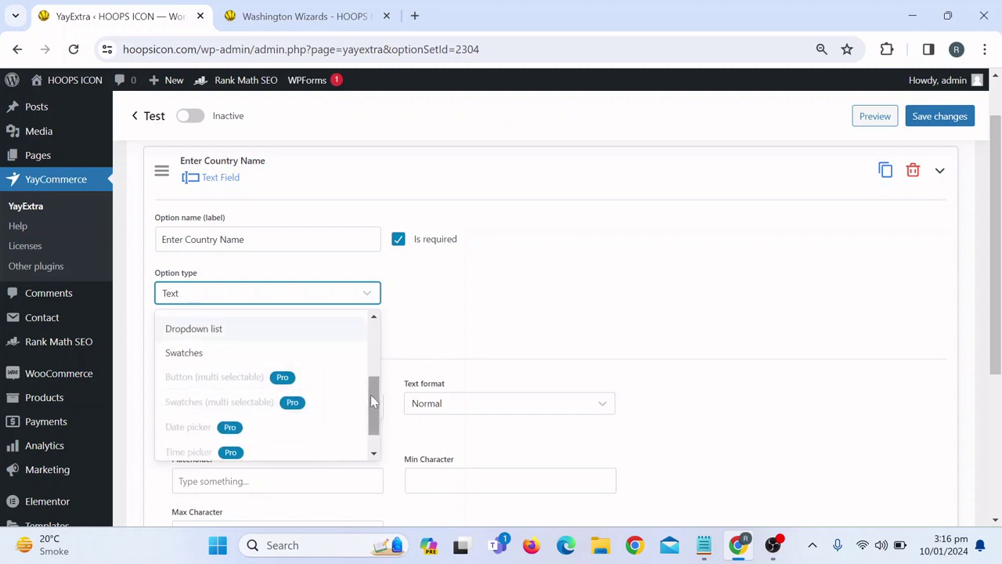
{"action": "scroll", "coordinate": [370, 395], "scroll_direction": "up", "scroll_amount": 6}
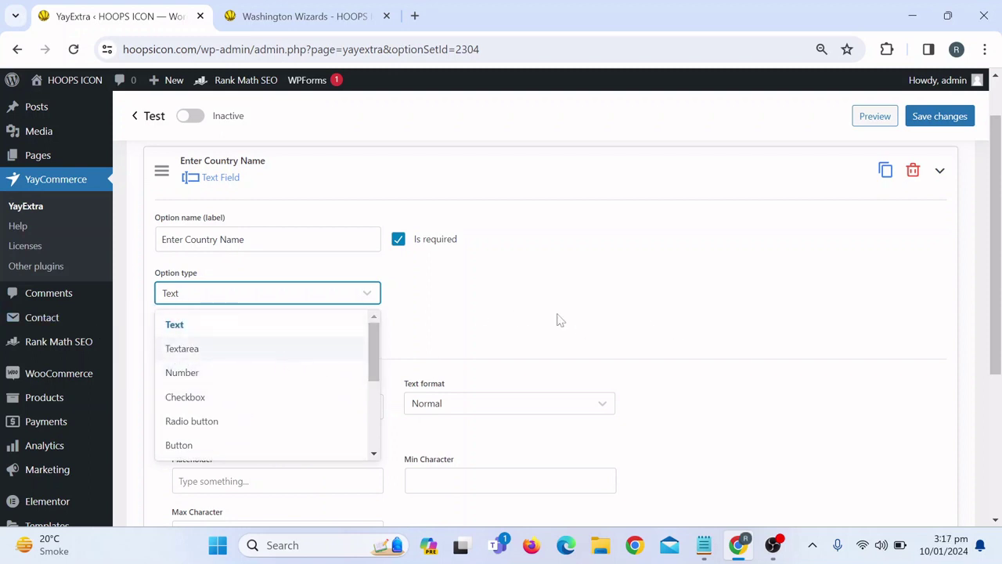
{"action": "left_click", "coordinate": [530, 314]}
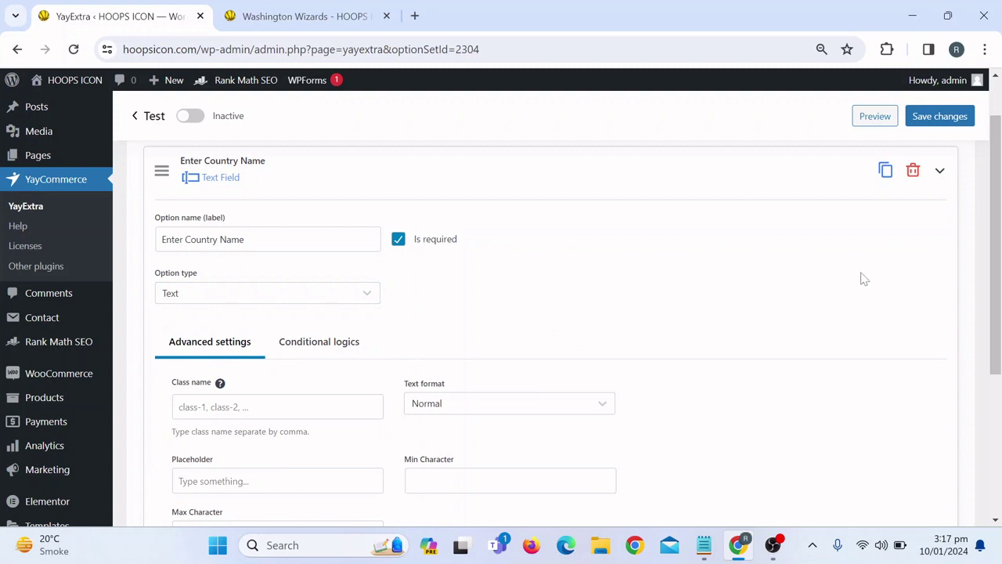
Examine the option's advanced settings, including the available text formats and the placeholder and character limit fields.
{"action": "scroll", "coordinate": [996, 270], "scroll_direction": "down", "scroll_amount": 1}
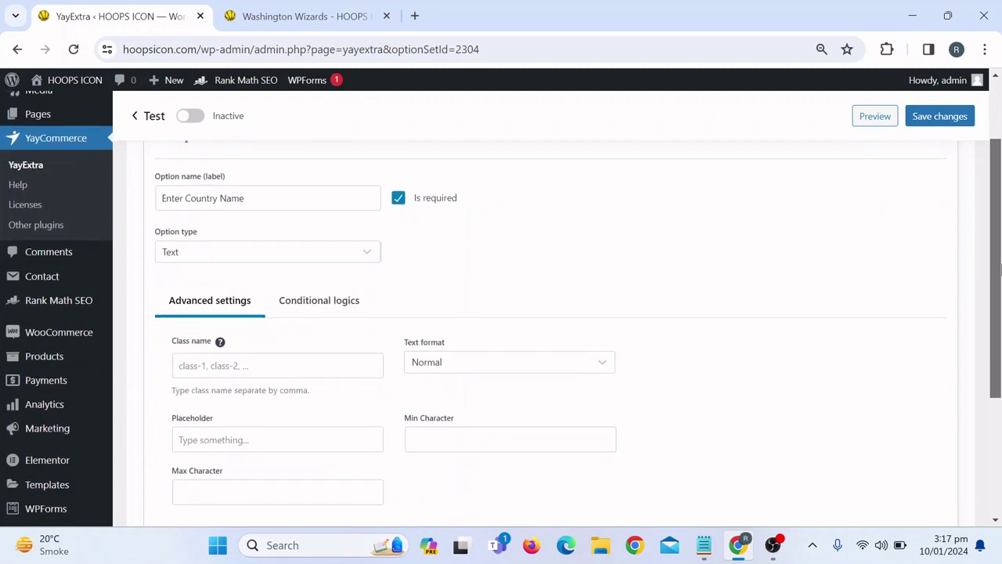
{"action": "scroll", "coordinate": [997, 270], "scroll_direction": "down", "scroll_amount": 2}
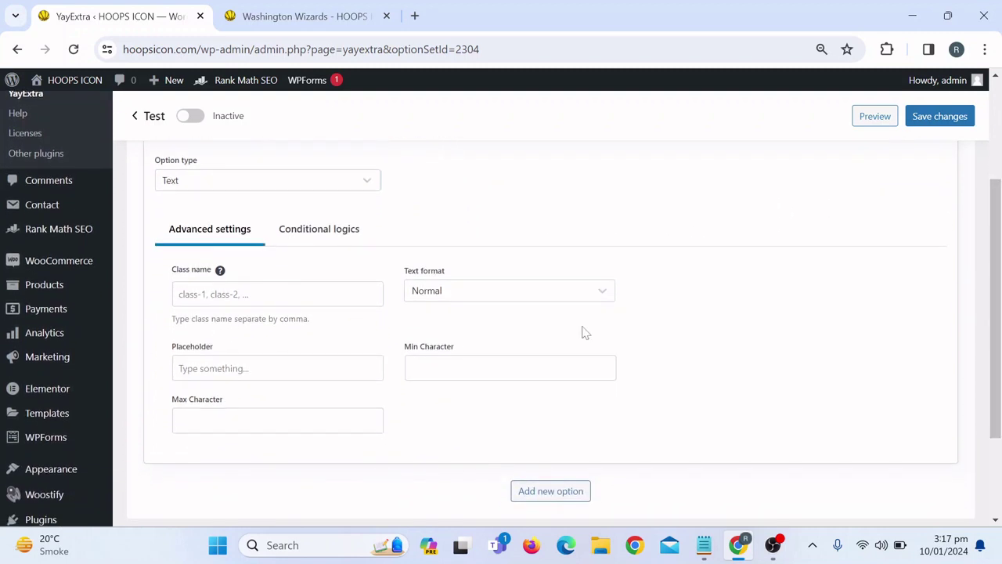
{"action": "left_click", "coordinate": [443, 296]}
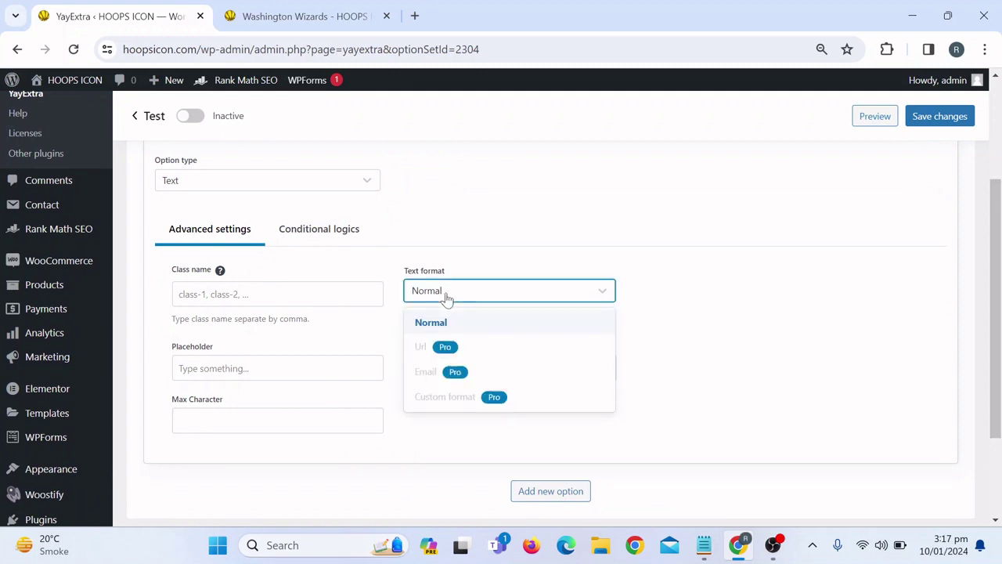
{"action": "left_click", "coordinate": [412, 290]}
{"action": "left_click", "coordinate": [259, 368]}
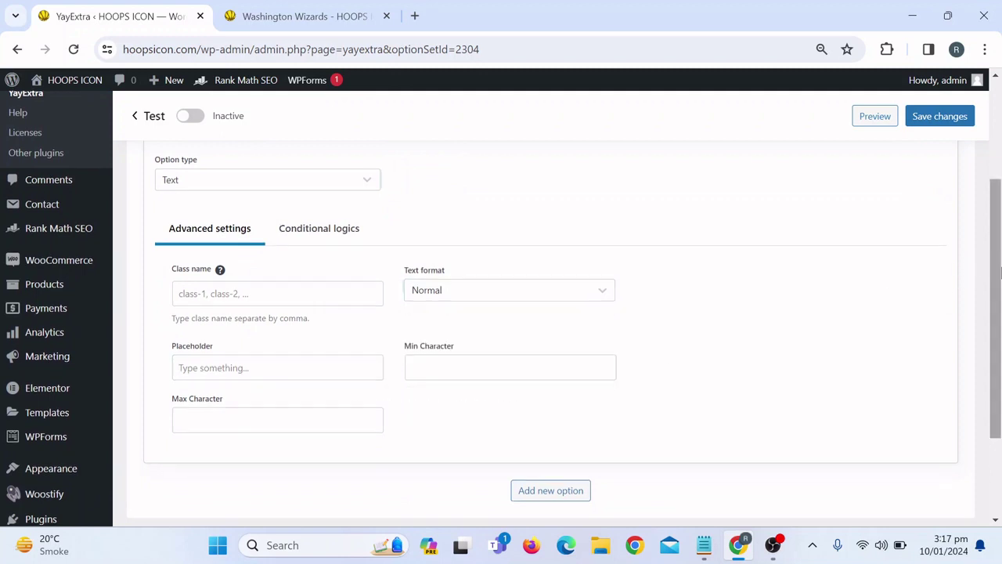
Add a trial action set to the Test option set, expand it to view its conditions, and delete it.
{"action": "left_click_drag", "start_coordinate": [996, 267], "coordinate": [998, 177]}
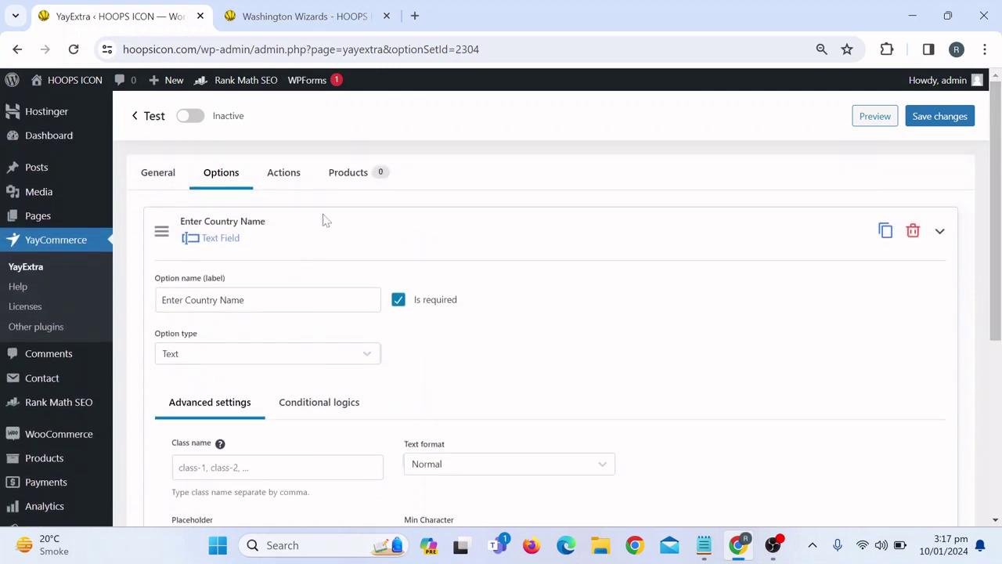
{"action": "left_click", "coordinate": [283, 173]}
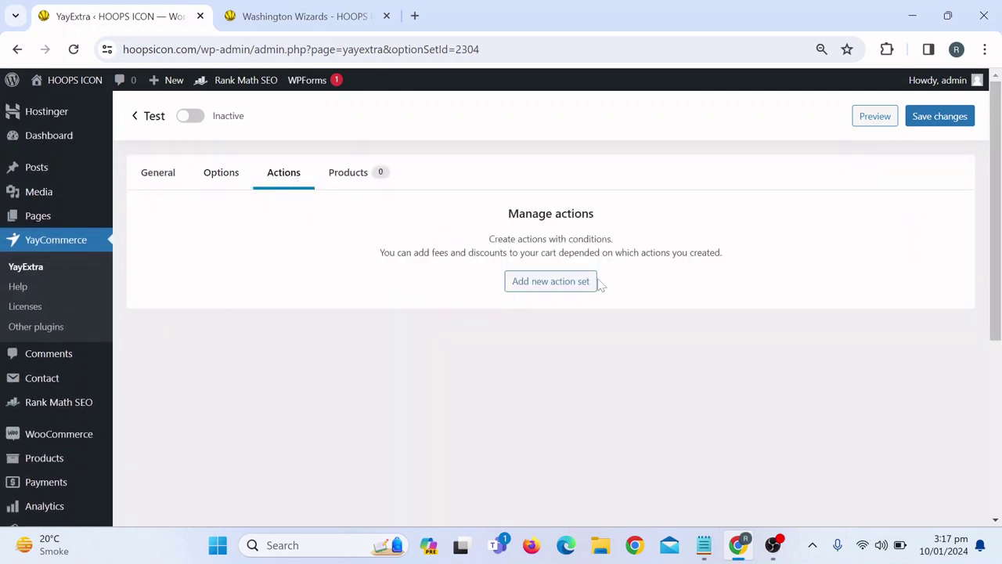
{"action": "left_click", "coordinate": [539, 287]}
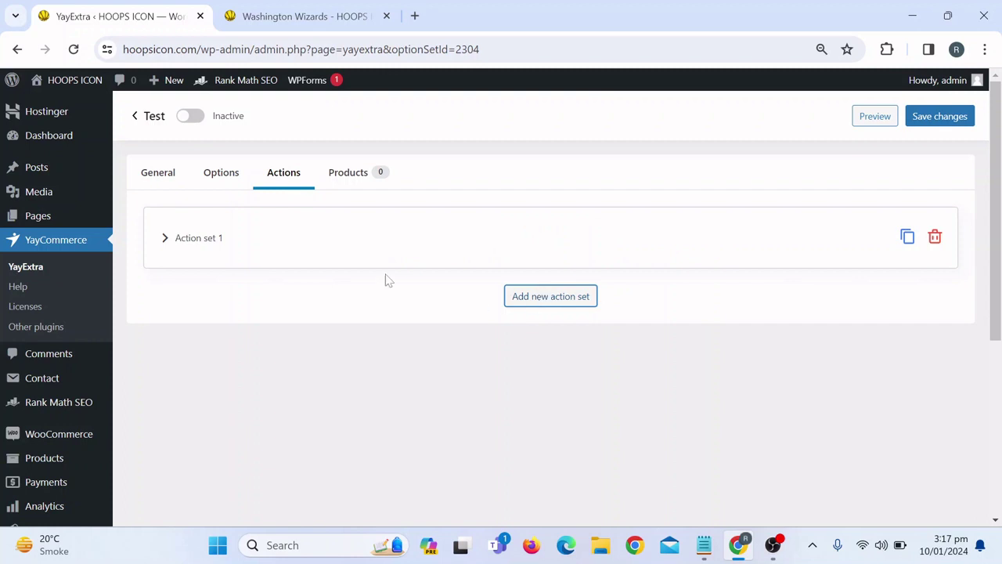
{"action": "left_click", "coordinate": [176, 241]}
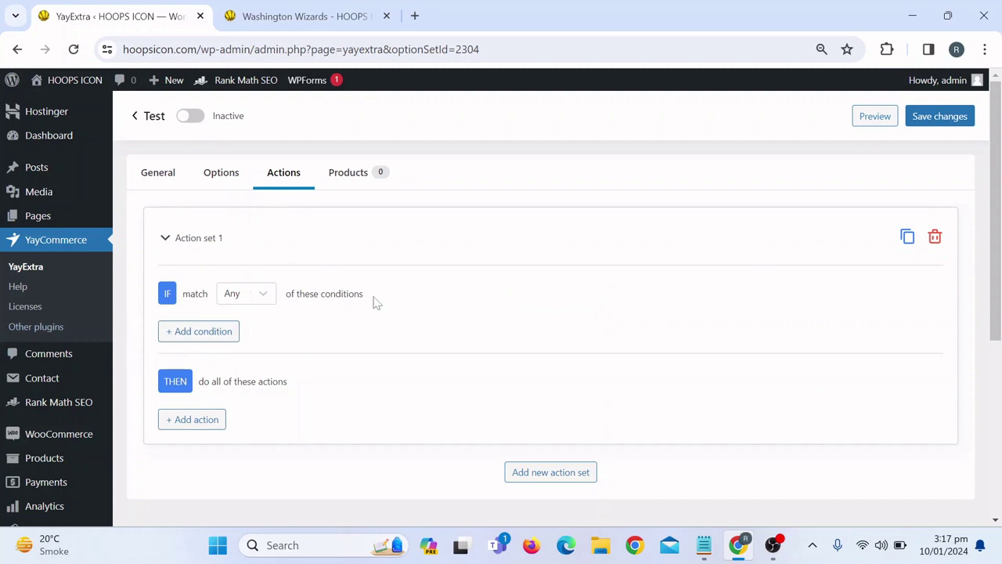
{"action": "left_click", "coordinate": [937, 239]}
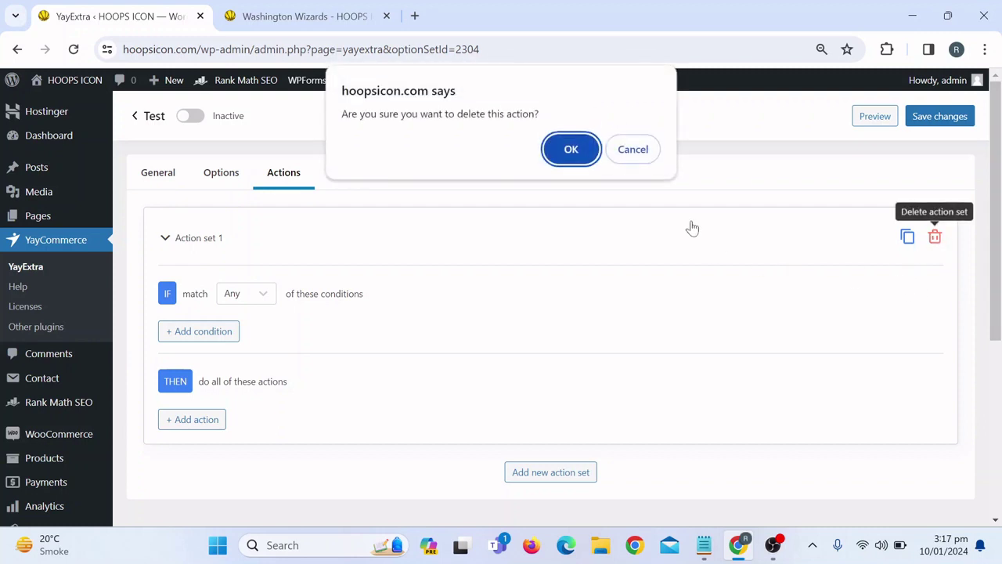
{"action": "left_click", "coordinate": [572, 149]}
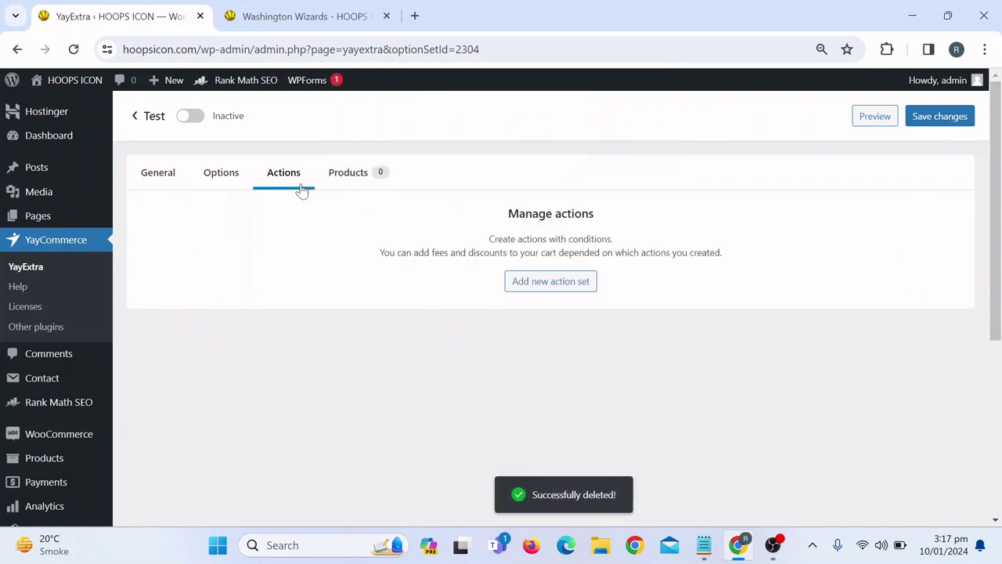
Examine the product assignment settings of the Test option set, including the product list and its category filter.
{"action": "left_click", "coordinate": [361, 184]}
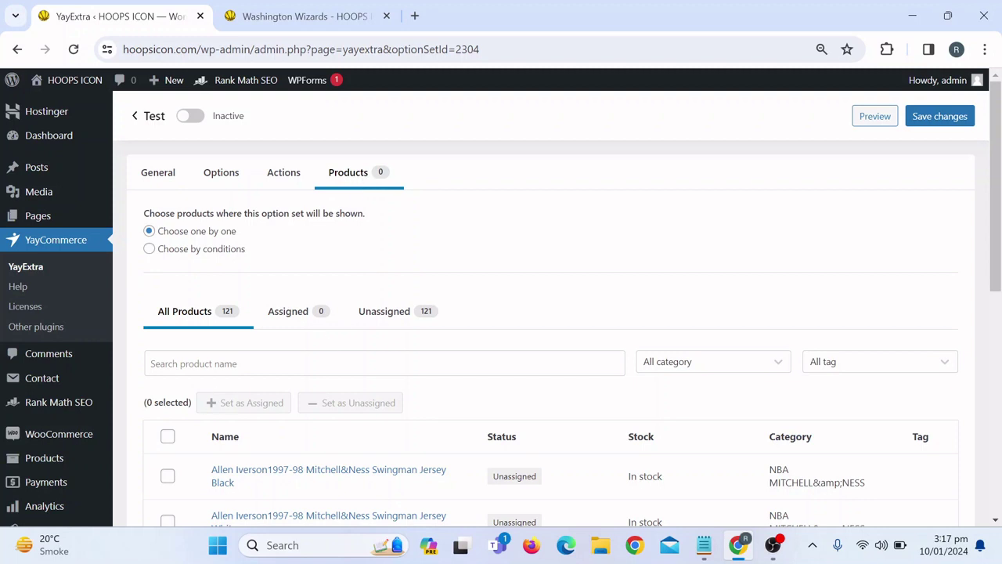
{"action": "left_click", "coordinate": [167, 439]}
{"action": "left_click", "coordinate": [341, 402]}
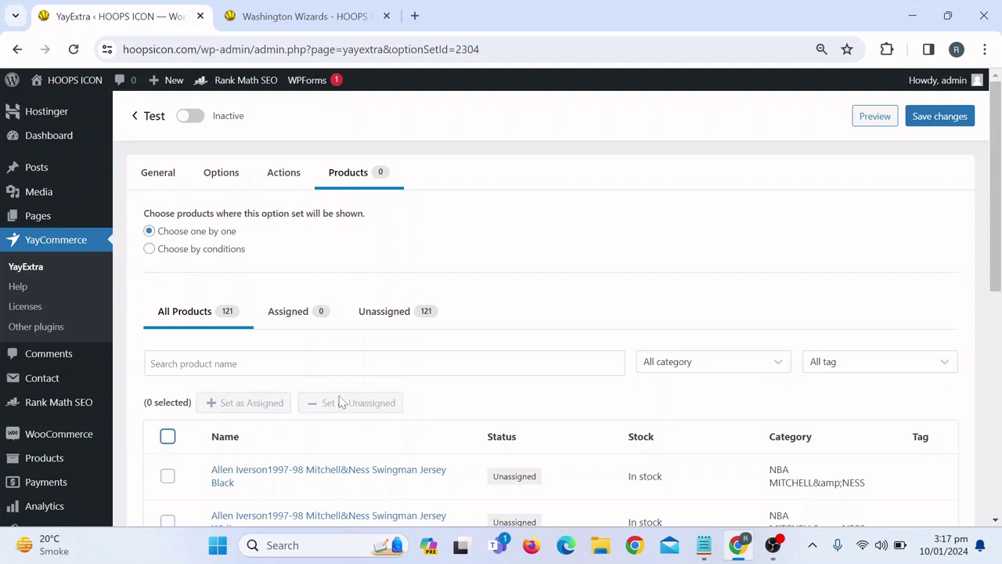
{"action": "left_click", "coordinate": [704, 361]}
{"action": "scroll", "coordinate": [708, 396], "scroll_direction": "down", "scroll_amount": 1}
{"action": "left_click", "coordinate": [583, 227]}
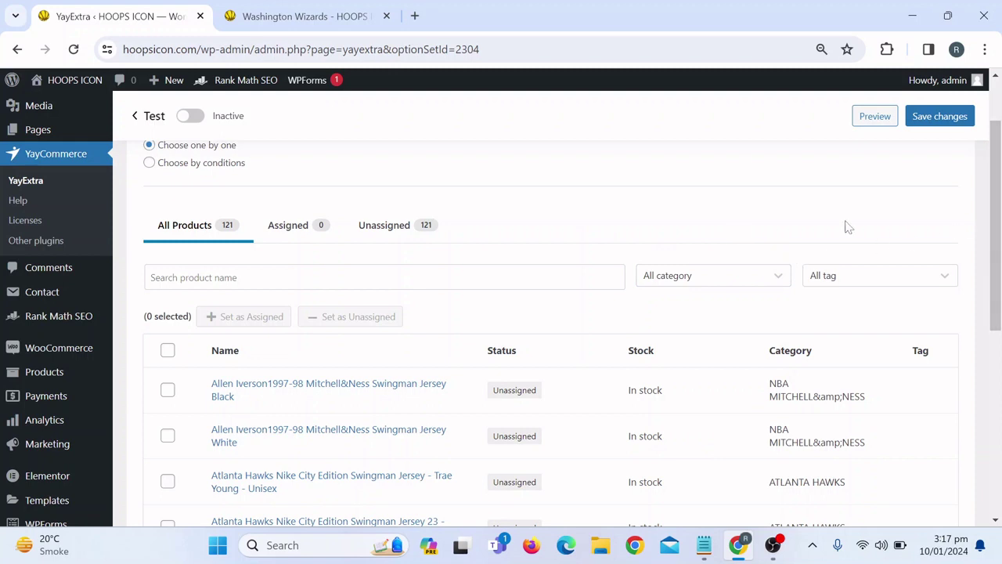
Copy the Washington Wizards title from its product page and search the option set's product list for it.
{"action": "left_click", "coordinate": [297, 16]}
{"action": "scroll", "coordinate": [990, 258], "scroll_direction": "up", "scroll_amount": 2}
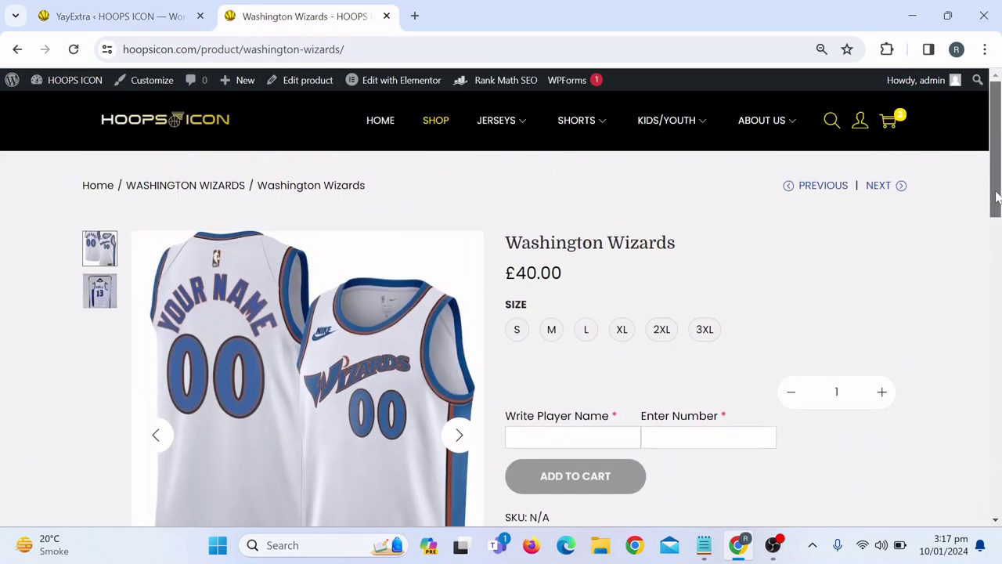
{"action": "left_click_drag", "start_coordinate": [507, 246], "coordinate": [686, 245]}
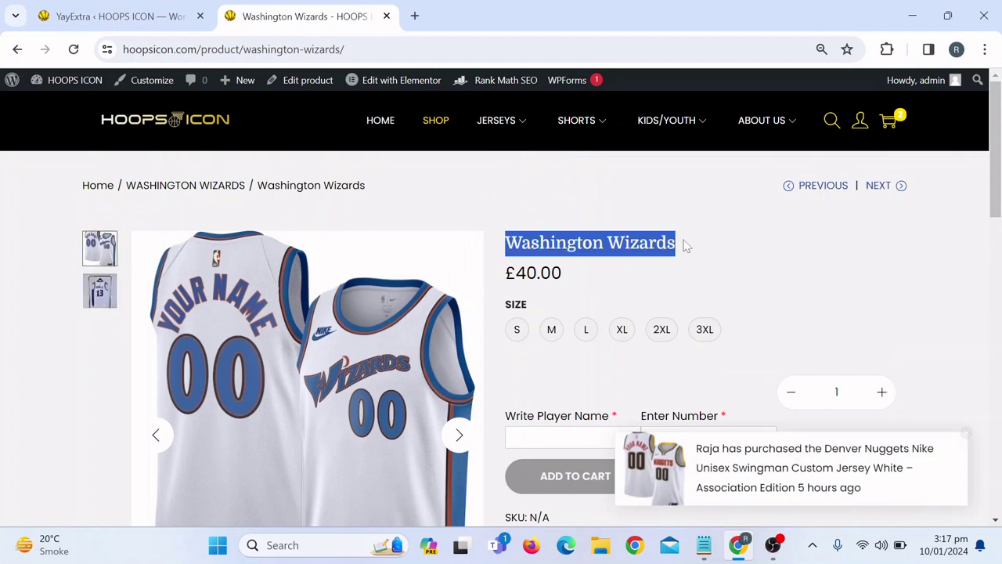
{"action": "right_click", "coordinate": [662, 245]}
{"action": "left_click", "coordinate": [701, 260]}
{"action": "left_click", "coordinate": [85, 17]}
{"action": "left_click", "coordinate": [313, 277]}
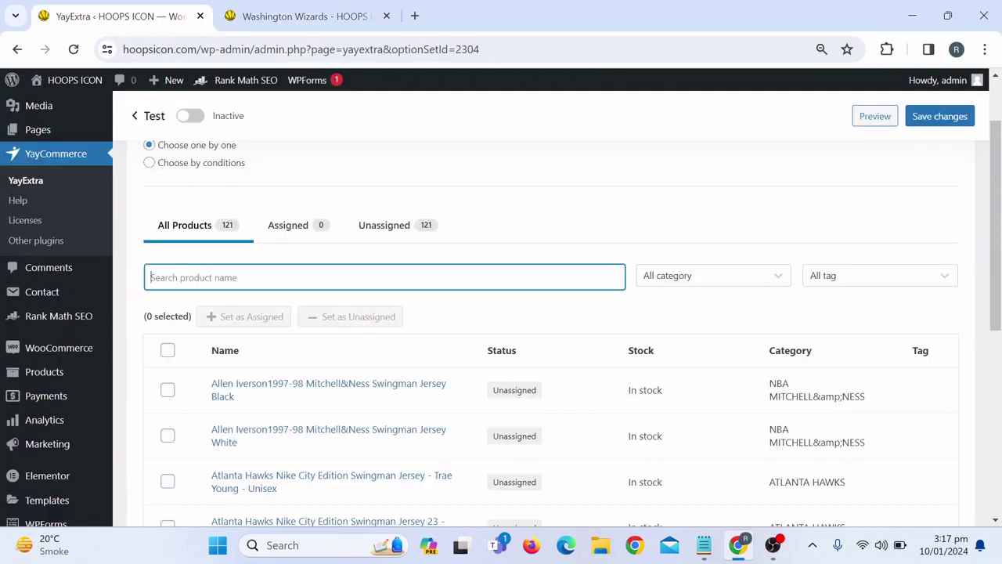
{"action": "key", "text": "ctrl+v"}
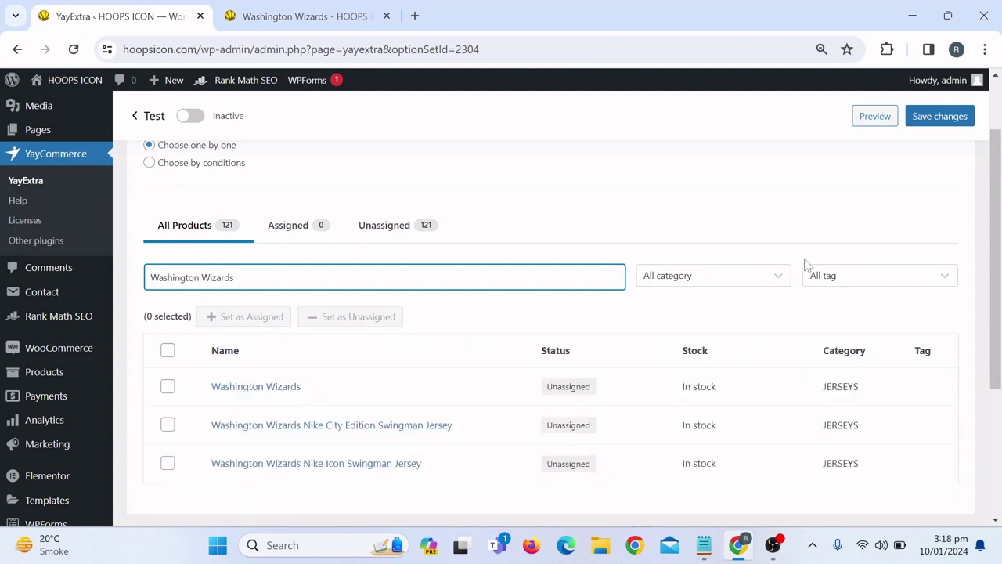
Select the Washington Wizards product in the filtered list and save the Test option set.
{"action": "scroll", "coordinate": [587, 321], "scroll_direction": "up", "scroll_amount": 1}
{"action": "scroll", "coordinate": [368, 372], "scroll_direction": "down", "scroll_amount": 1}
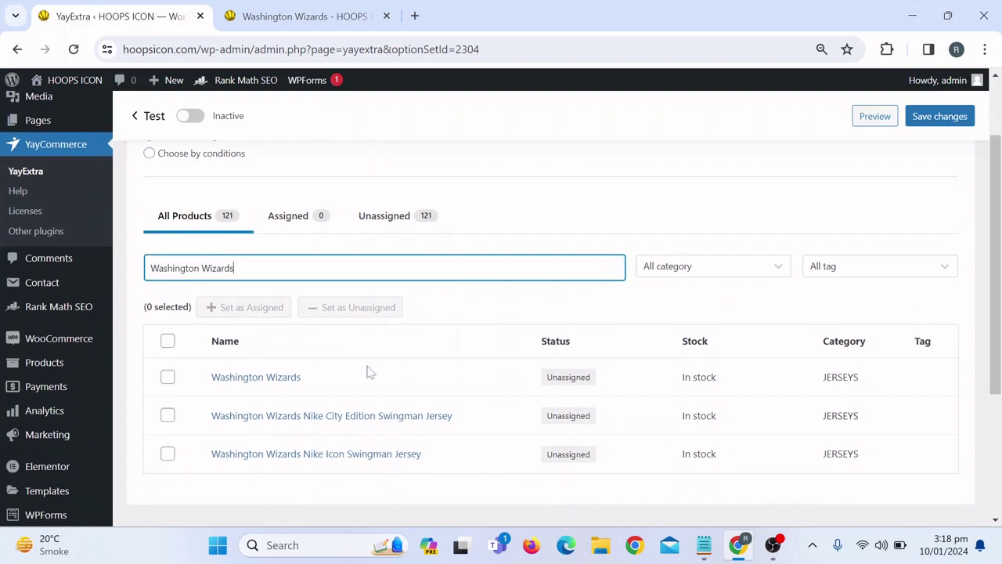
{"action": "left_click", "coordinate": [168, 378]}
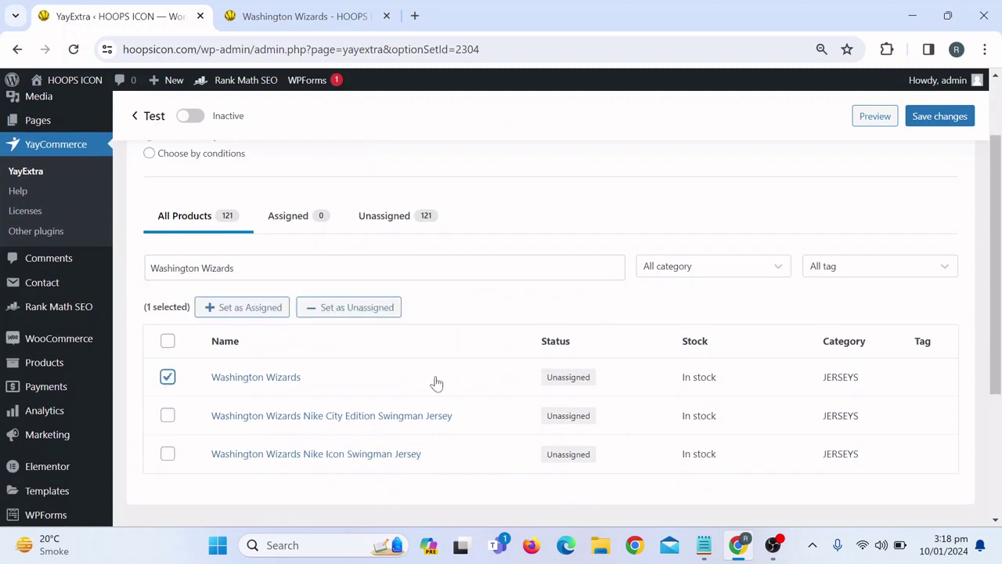
{"action": "scroll", "coordinate": [971, 235], "scroll_direction": "down", "scroll_amount": 2}
{"action": "scroll", "coordinate": [961, 184], "scroll_direction": "up", "scroll_amount": 2}
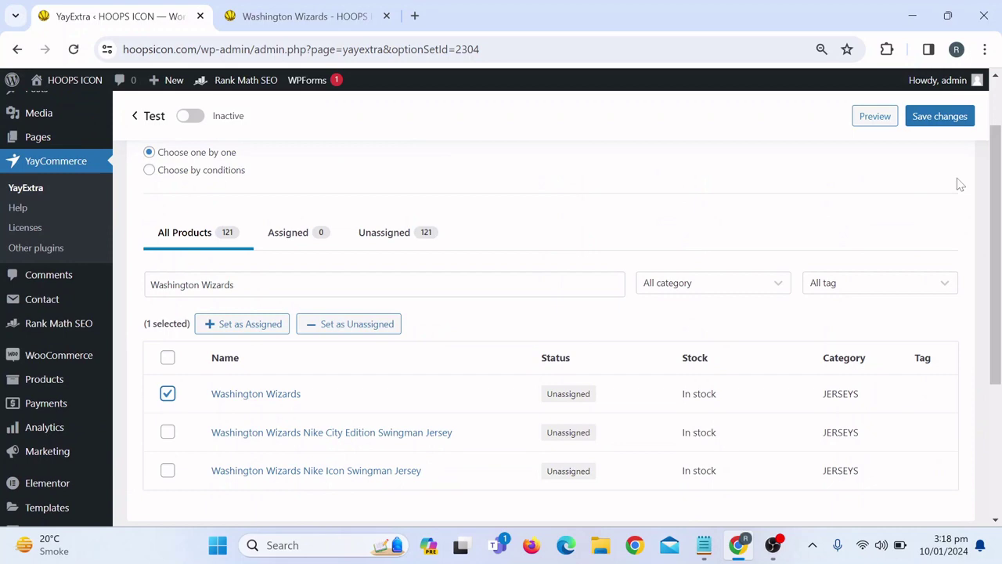
{"action": "left_click", "coordinate": [940, 117]}
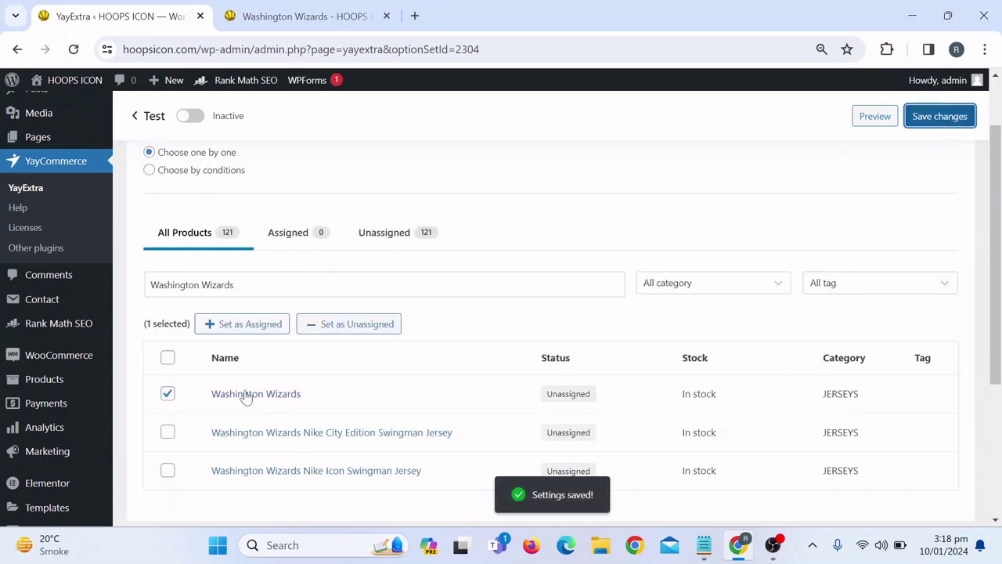
Reload the Washington Wizards product page and check its custom fields for the option set's new field.
{"action": "left_click", "coordinate": [246, 394]}
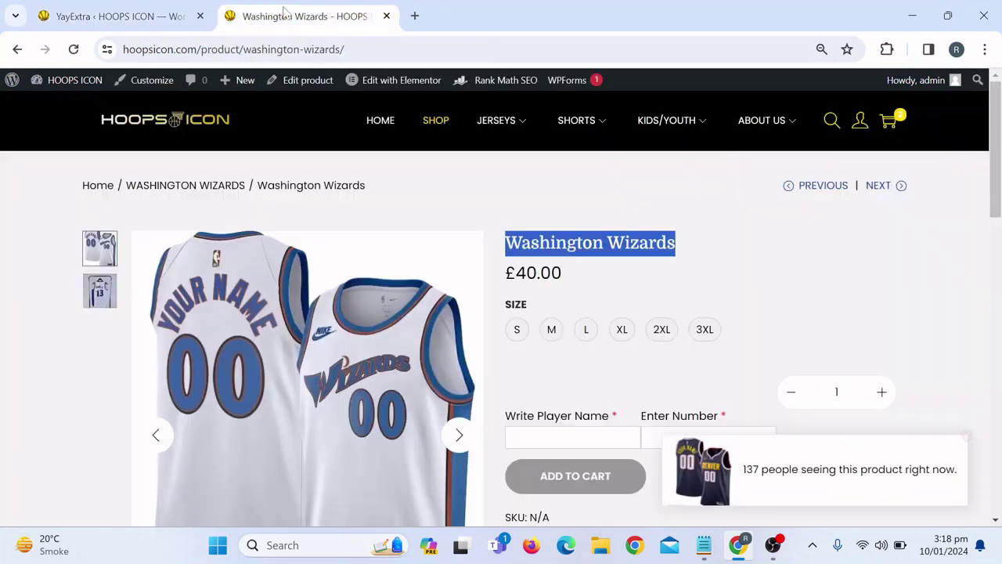
{"action": "left_click", "coordinate": [73, 53]}
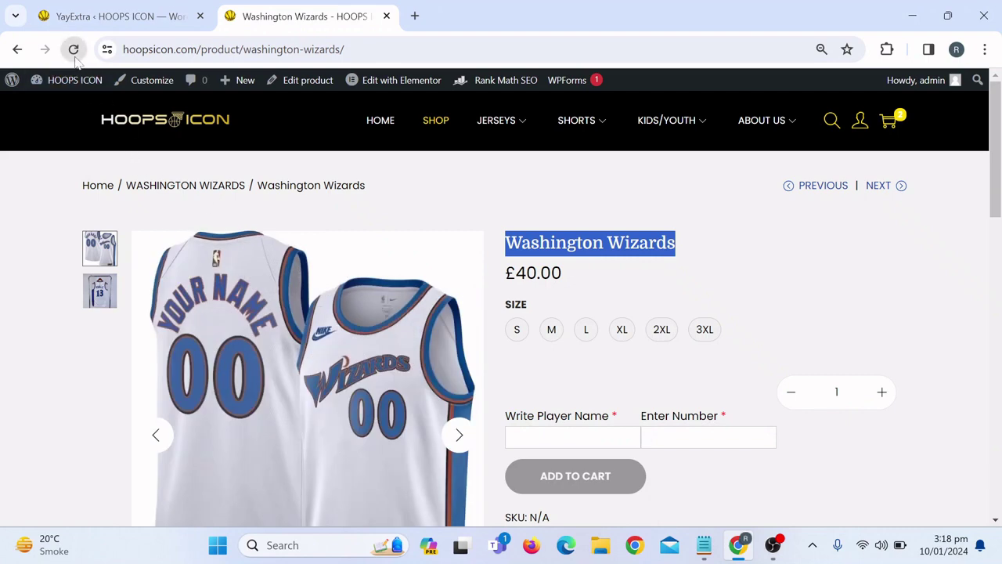
{"action": "left_click", "coordinate": [74, 52]}
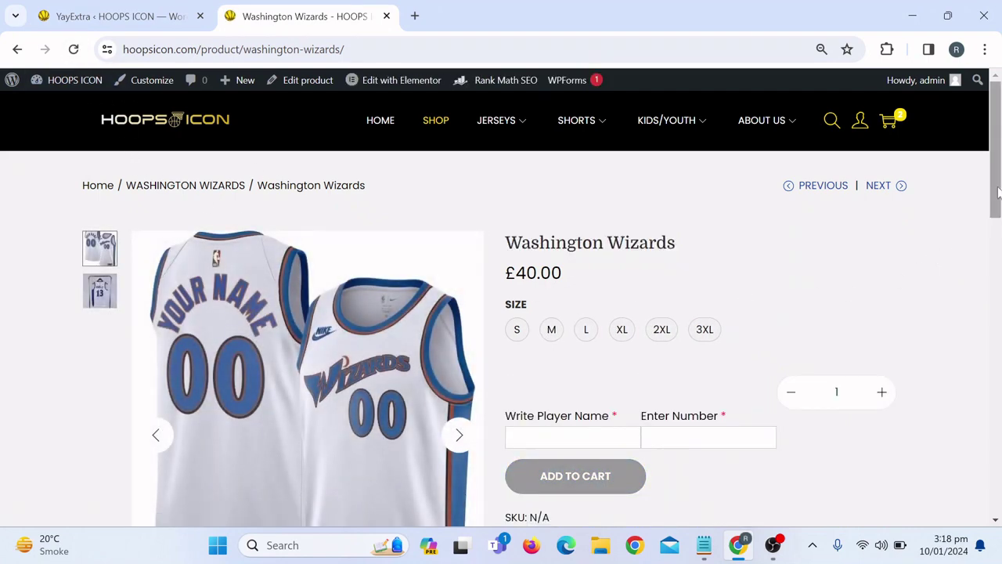
{"action": "scroll", "coordinate": [986, 238], "scroll_direction": "down", "scroll_amount": 2}
{"action": "scroll", "coordinate": [906, 193], "scroll_direction": "up", "scroll_amount": 2}
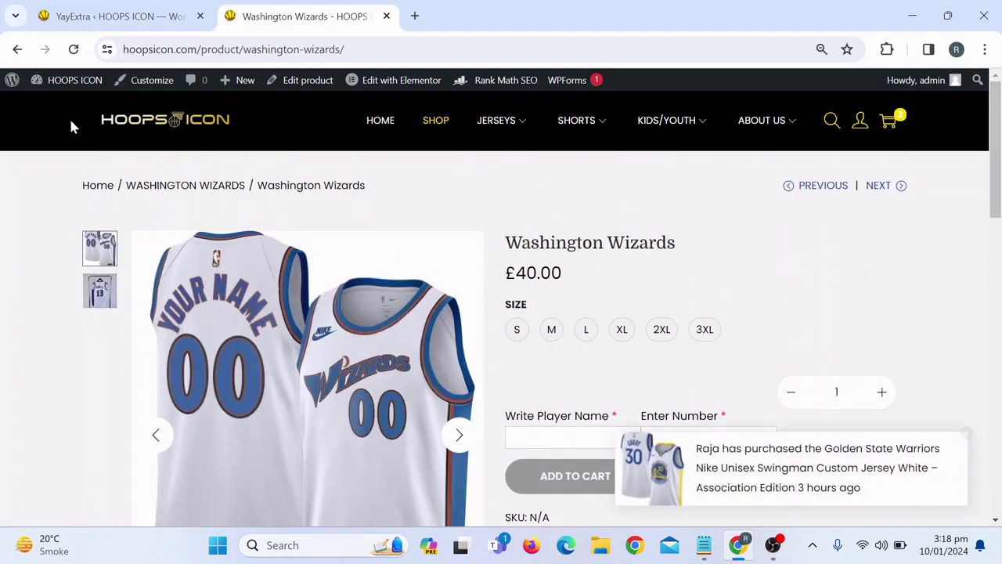
{"action": "left_click", "coordinate": [73, 48]}
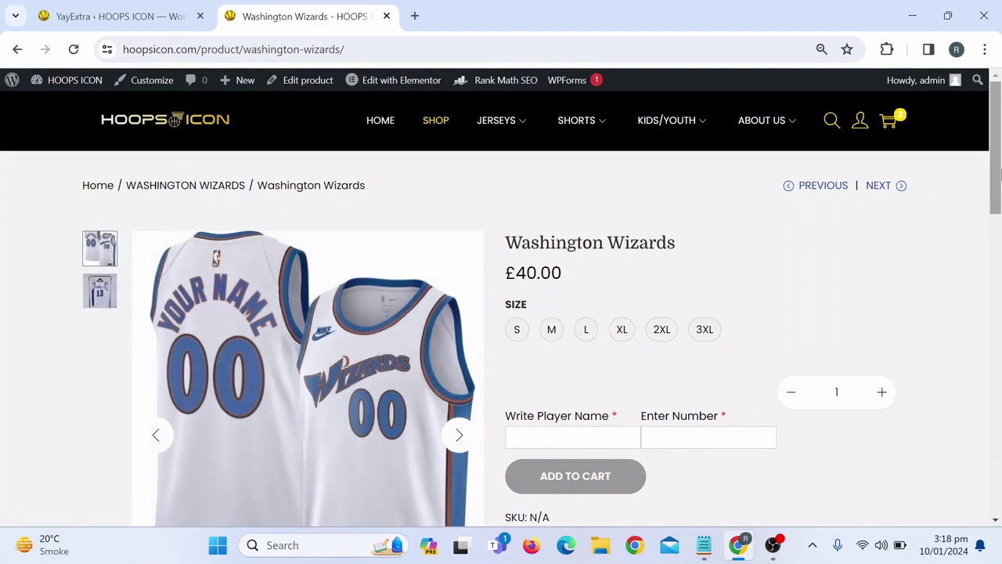
{"action": "scroll", "coordinate": [999, 172], "scroll_direction": "down", "scroll_amount": 2}
{"action": "scroll", "coordinate": [982, 153], "scroll_direction": "up", "scroll_amount": 2}
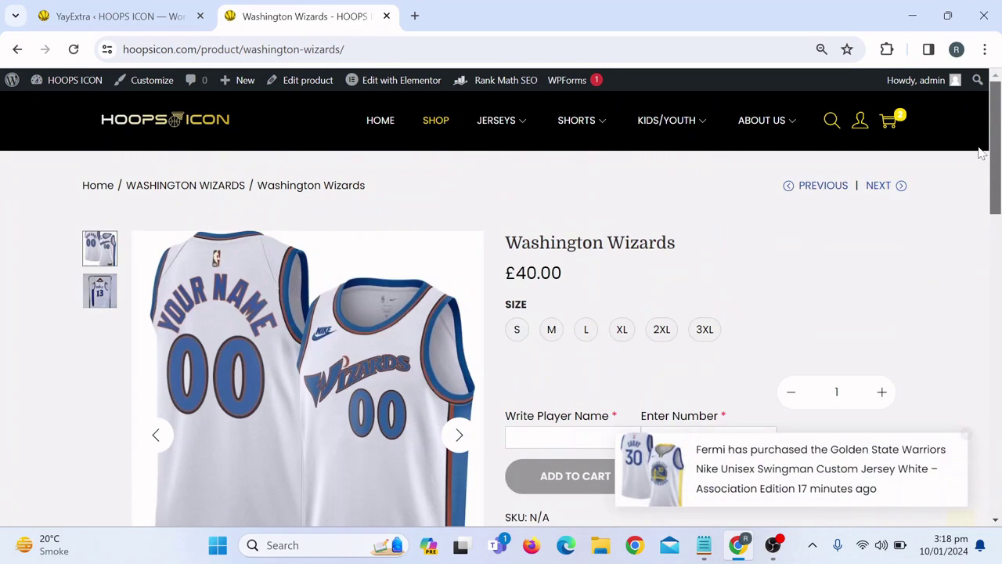
Clear and reselect Washington Wizards in the Test option set's product list and recheck its product page.
{"action": "left_click", "coordinate": [99, 22]}
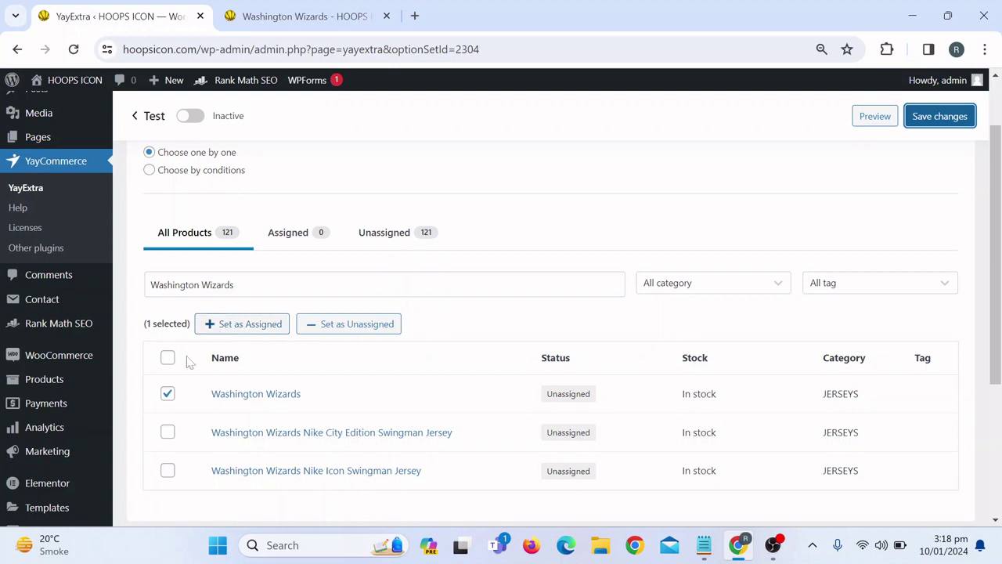
{"action": "left_click", "coordinate": [167, 394]}
{"action": "left_click", "coordinate": [168, 394]}
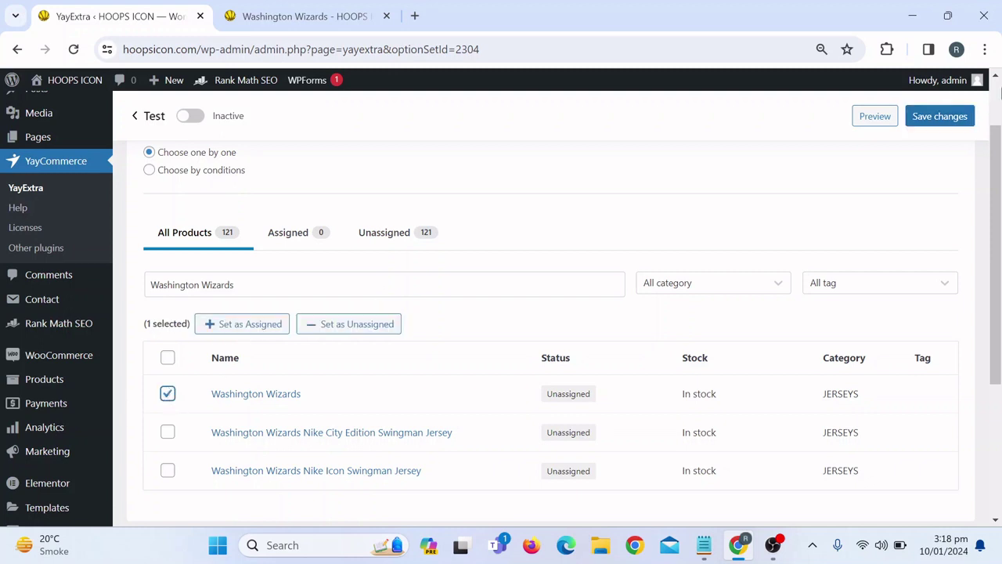
{"action": "left_click", "coordinate": [938, 117]}
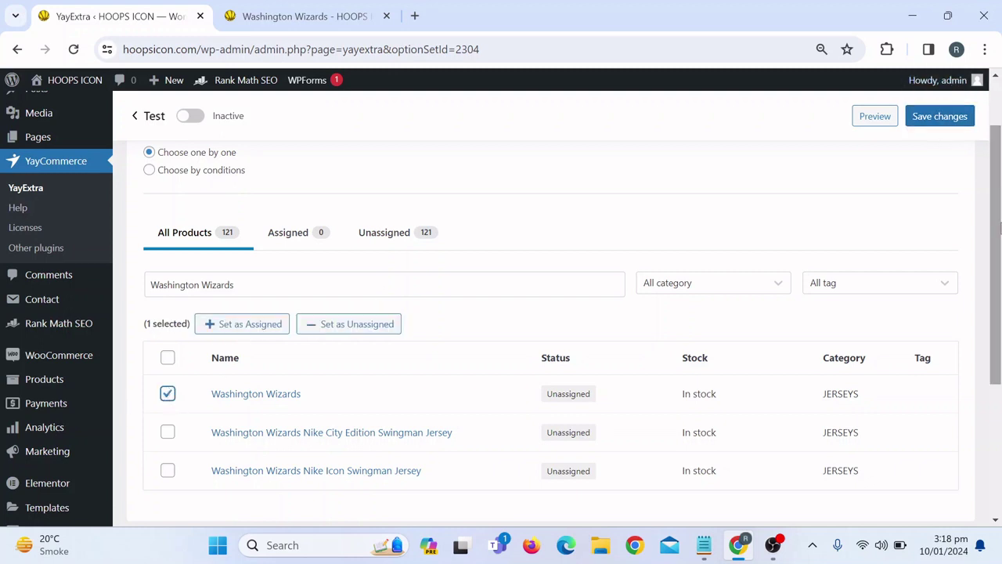
{"action": "left_click", "coordinate": [325, 14]}
{"action": "scroll", "coordinate": [994, 235], "scroll_direction": "down", "scroll_amount": 1}
{"action": "scroll", "coordinate": [962, 173], "scroll_direction": "up", "scroll_amount": 1}
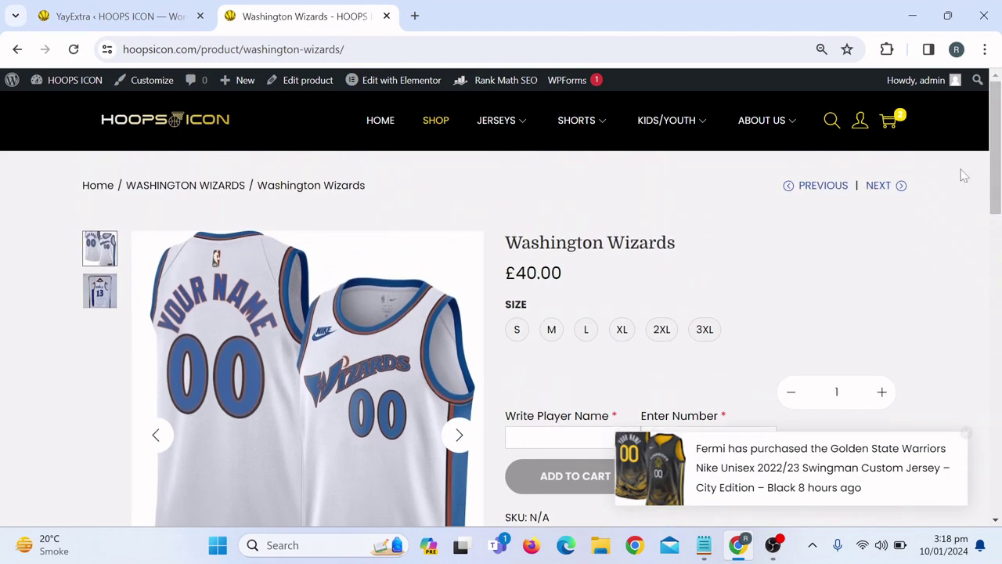
Set the Washington Wizards product as assigned to the Test option set and save the changes.
{"action": "left_click", "coordinate": [159, 17]}
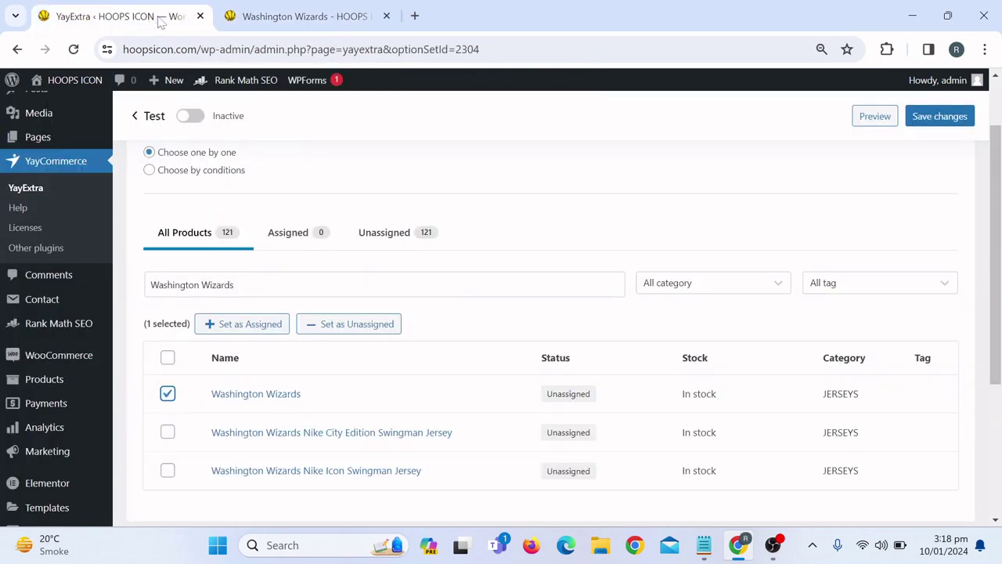
{"action": "left_click", "coordinate": [167, 395]}
{"action": "left_click", "coordinate": [171, 398]}
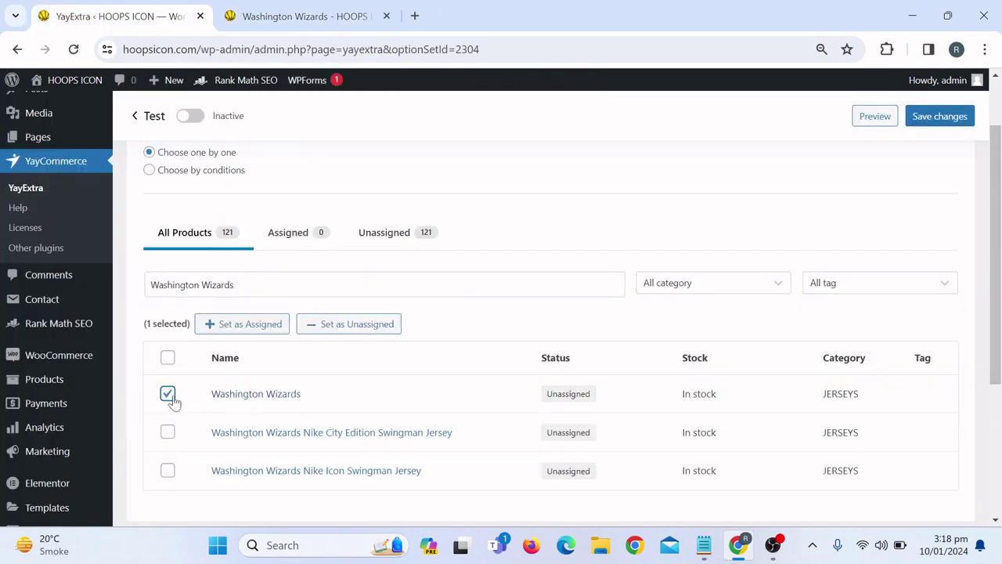
{"action": "left_click", "coordinate": [259, 329]}
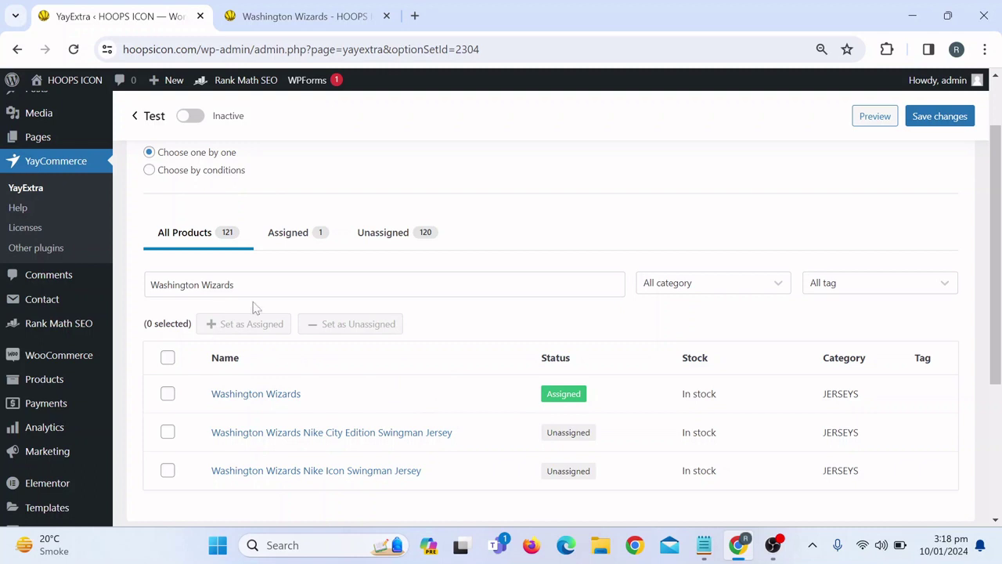
{"action": "left_click_drag", "start_coordinate": [234, 284], "coordinate": [149, 284]}
{"action": "left_click", "coordinate": [568, 192]}
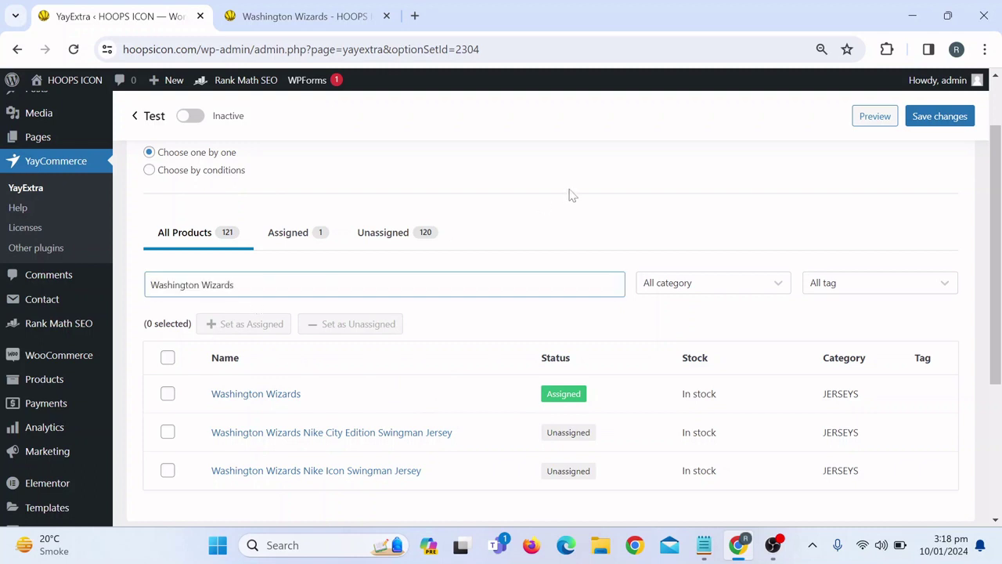
{"action": "left_click", "coordinate": [234, 284]}
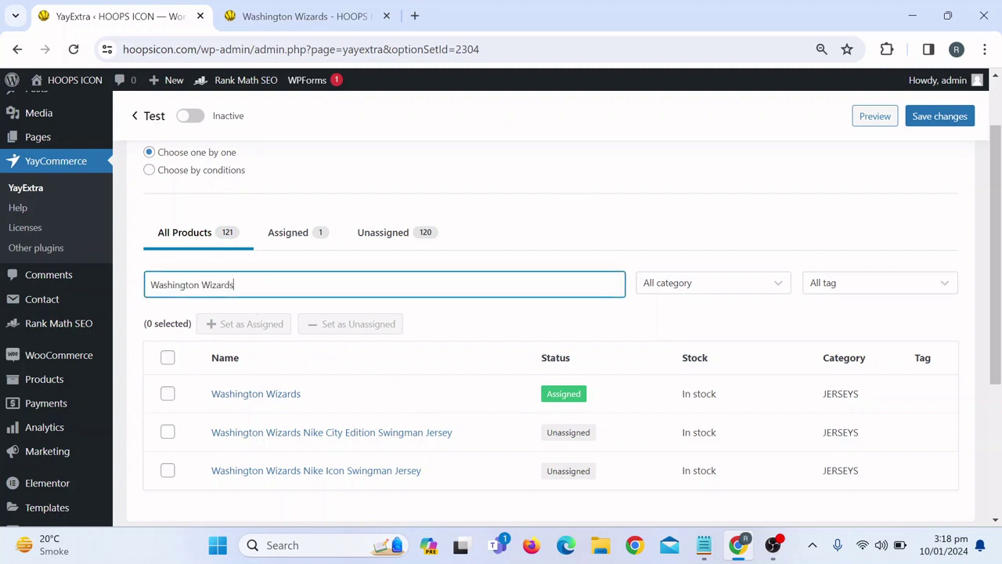
{"action": "left_click", "coordinate": [957, 125]}
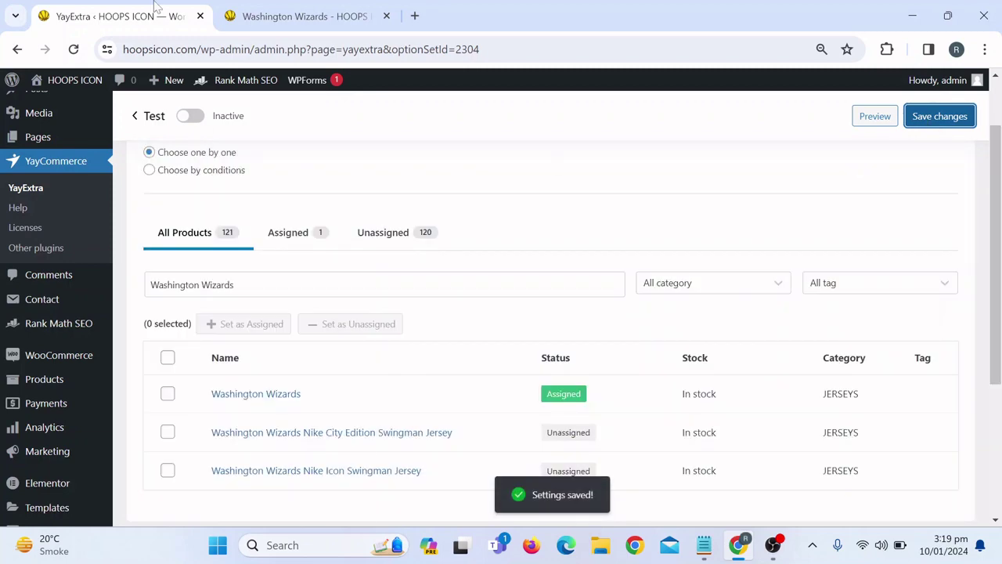
Refresh the Washington Wizards product page and look for the field from the assigned option set.
{"action": "left_click", "coordinate": [297, 9]}
{"action": "left_click", "coordinate": [74, 49]}
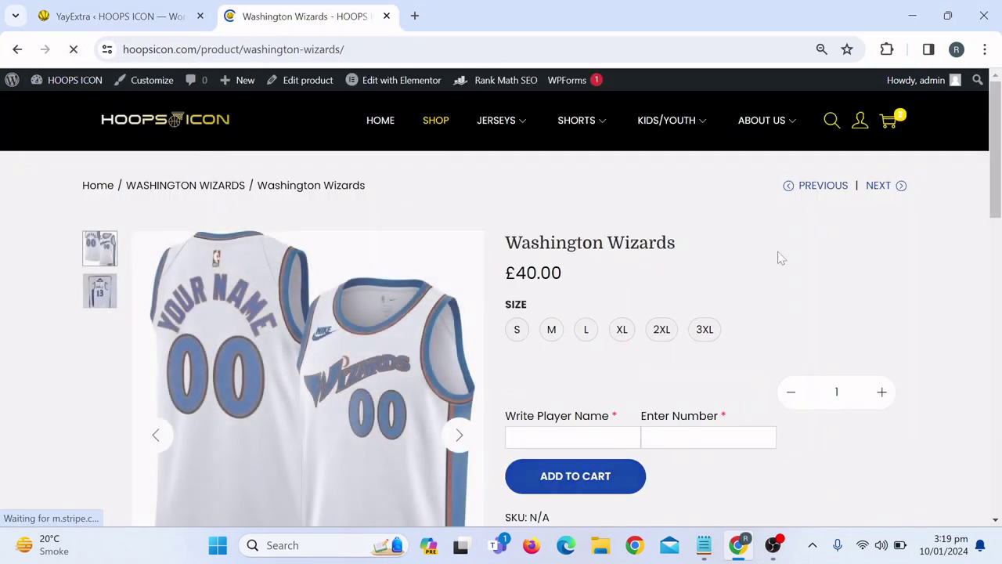
{"action": "scroll", "coordinate": [998, 202], "scroll_direction": "down", "scroll_amount": 2}
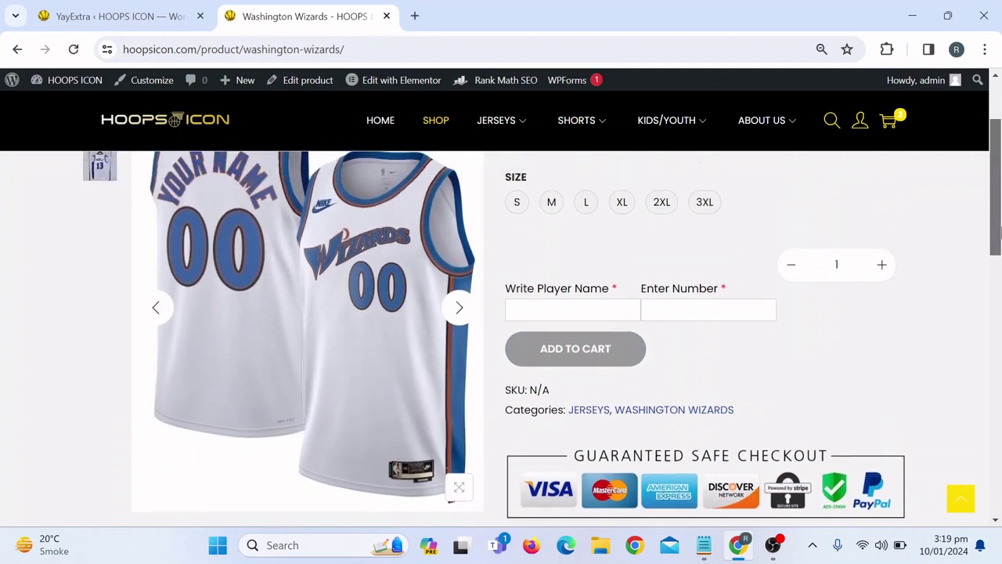
{"action": "scroll", "coordinate": [227, 129], "scroll_direction": "up", "scroll_amount": 1}
{"action": "left_click", "coordinate": [74, 49]}
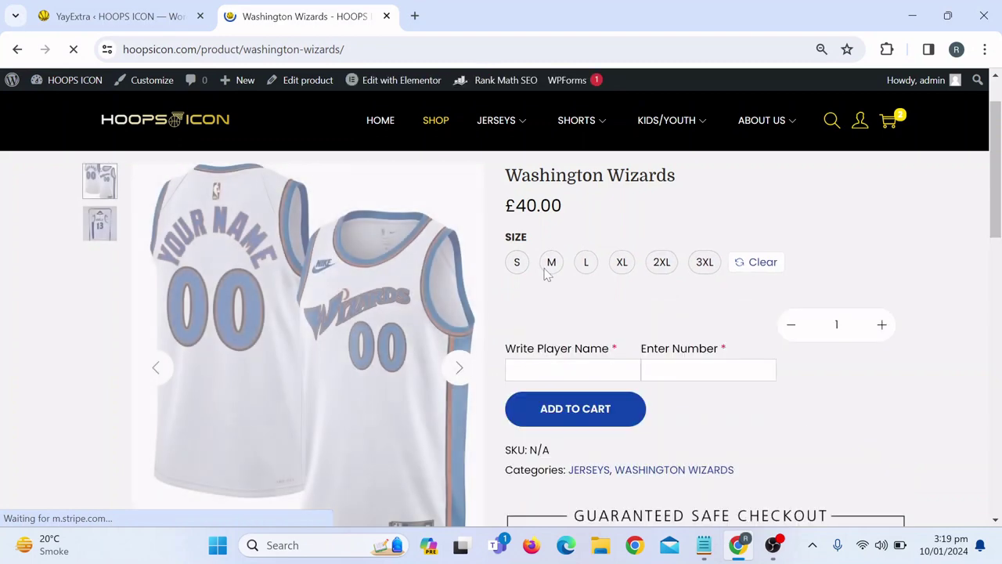
{"action": "scroll", "coordinate": [999, 225], "scroll_direction": "down", "scroll_amount": 2}
{"action": "scroll", "coordinate": [998, 226], "scroll_direction": "up", "scroll_amount": 2}
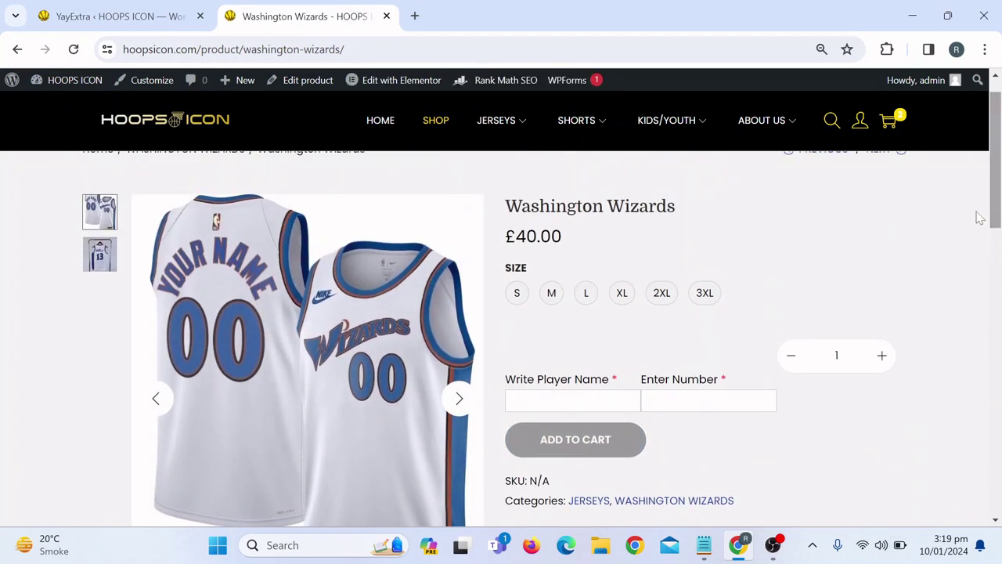
Activate the Test option set and save the changes.
{"action": "left_click", "coordinate": [117, 16]}
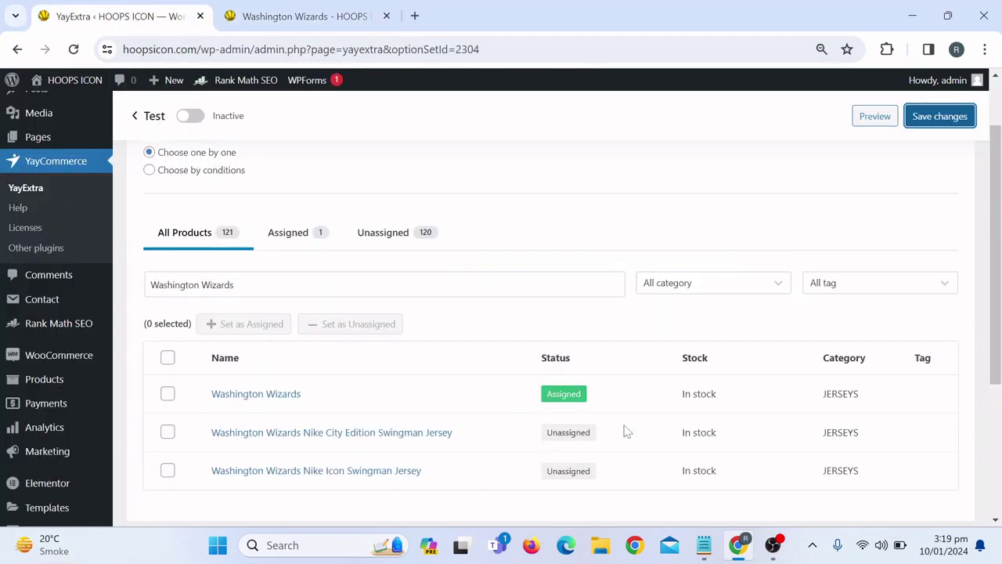
{"action": "scroll", "coordinate": [346, 239], "scroll_direction": "up", "scroll_amount": 1}
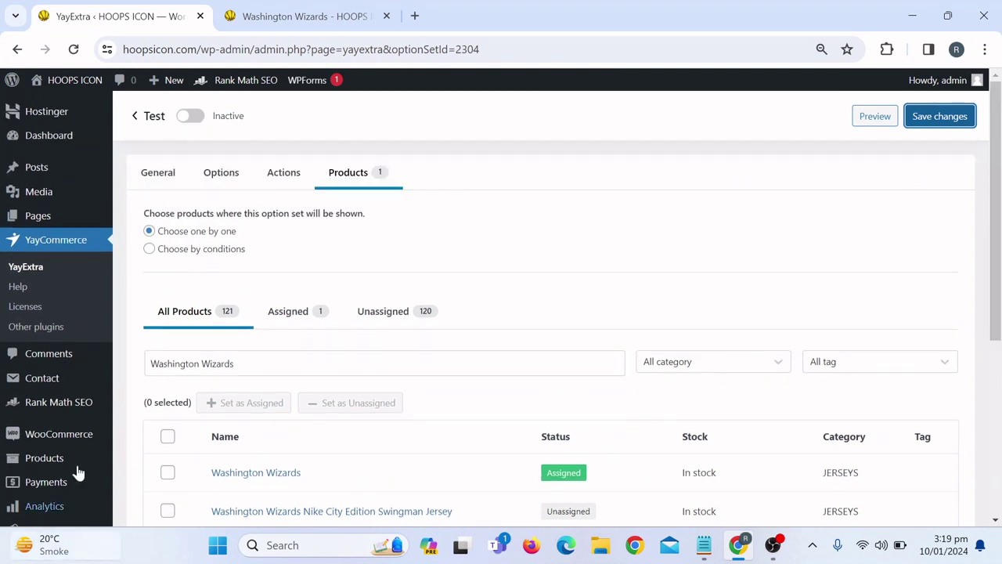
{"action": "left_click", "coordinate": [191, 119]}
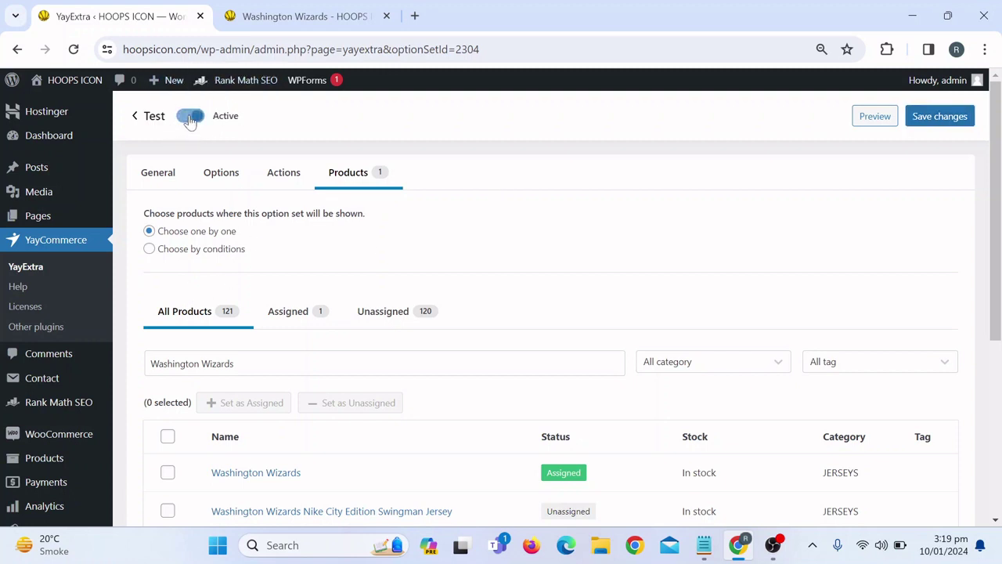
{"action": "left_click", "coordinate": [949, 125]}
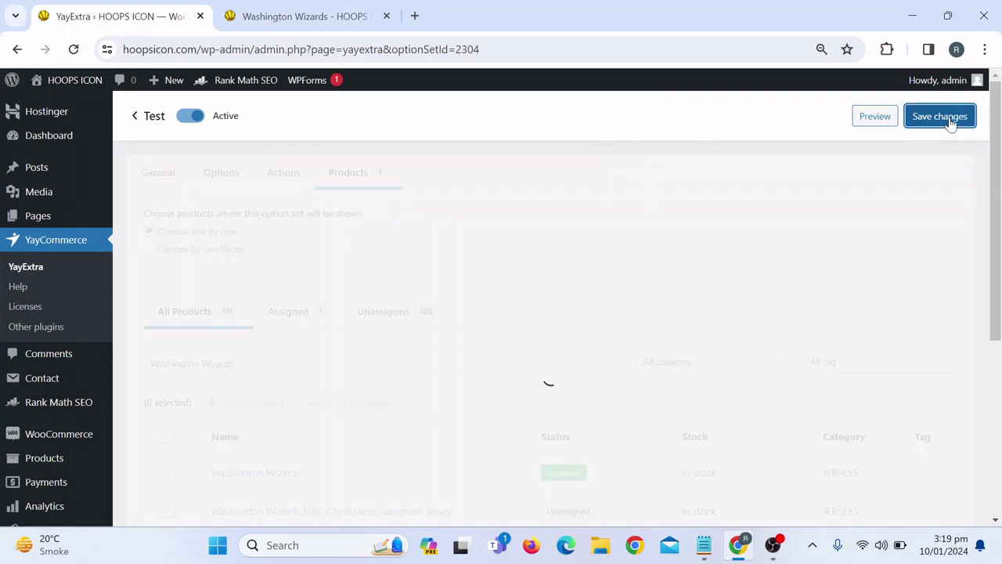
{"action": "scroll", "coordinate": [999, 266], "scroll_direction": "down", "scroll_amount": 2}
{"action": "left_click_drag", "start_coordinate": [999, 266], "coordinate": [999, 151]}
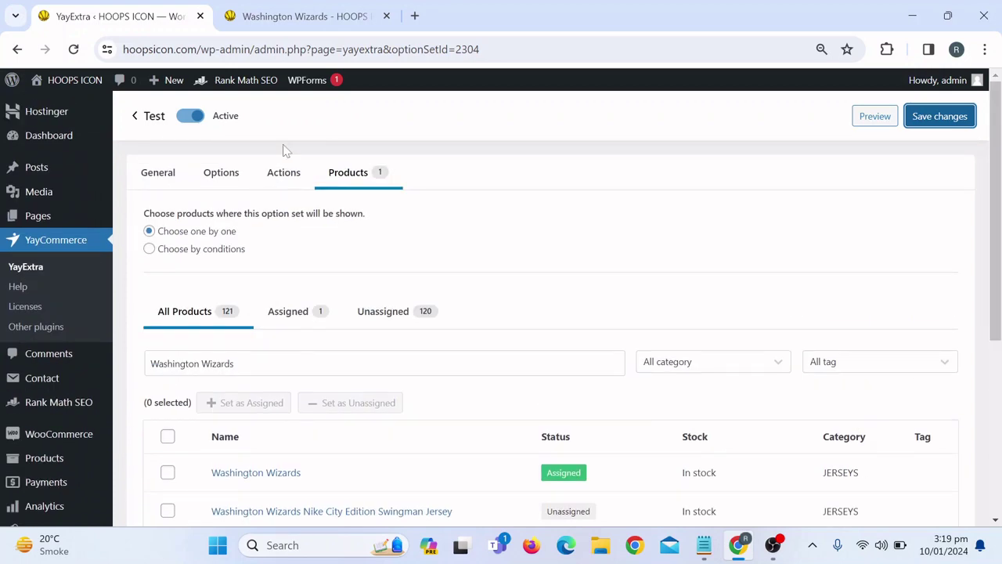
{"action": "left_click", "coordinate": [931, 117]}
Reload the Washington Wizards product page and examine the Enter Country Name field alongside the Write Player Name and Enter Number fields.
{"action": "left_click", "coordinate": [276, 8]}
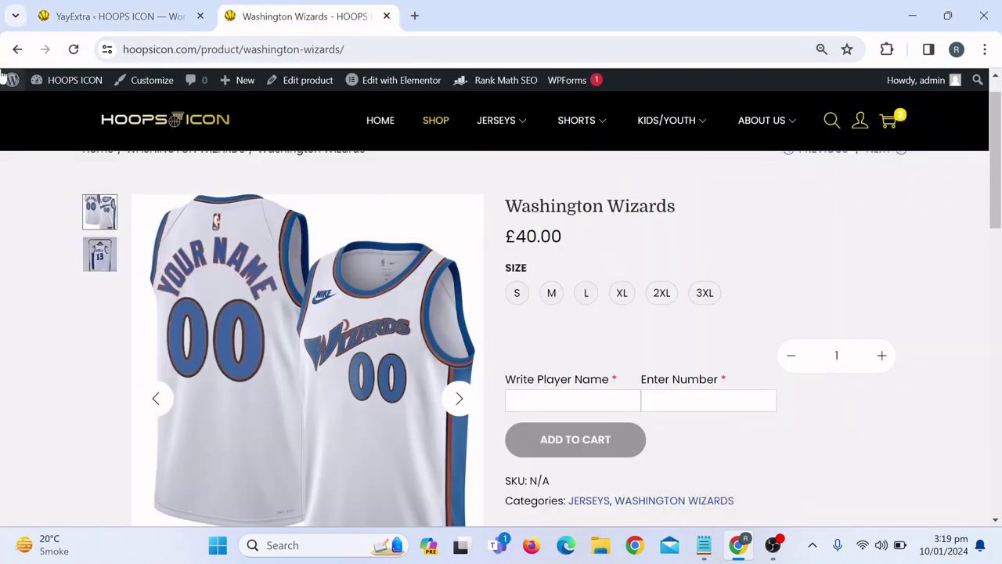
{"action": "left_click", "coordinate": [74, 50]}
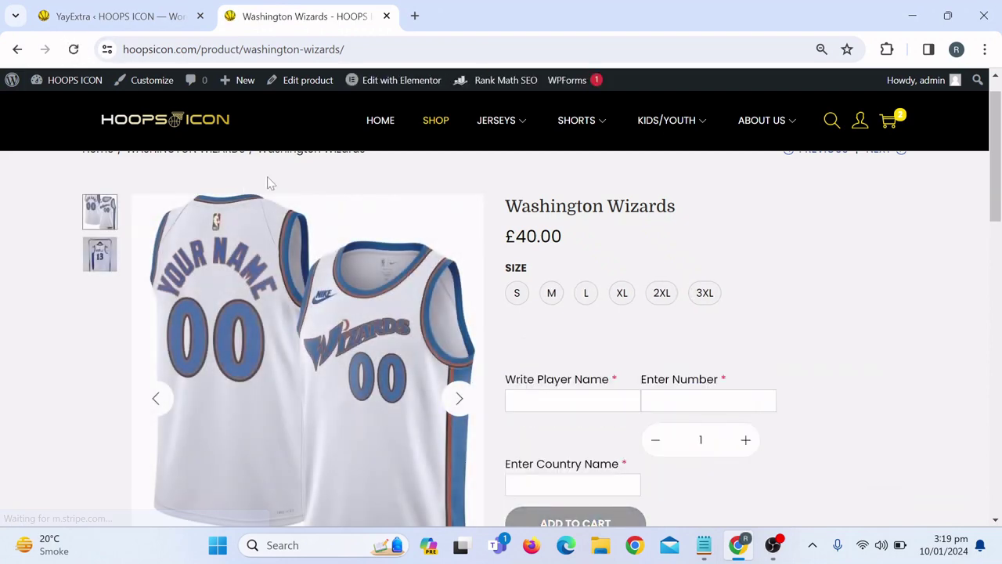
{"action": "scroll", "coordinate": [531, 332], "scroll_direction": "down", "scroll_amount": 3}
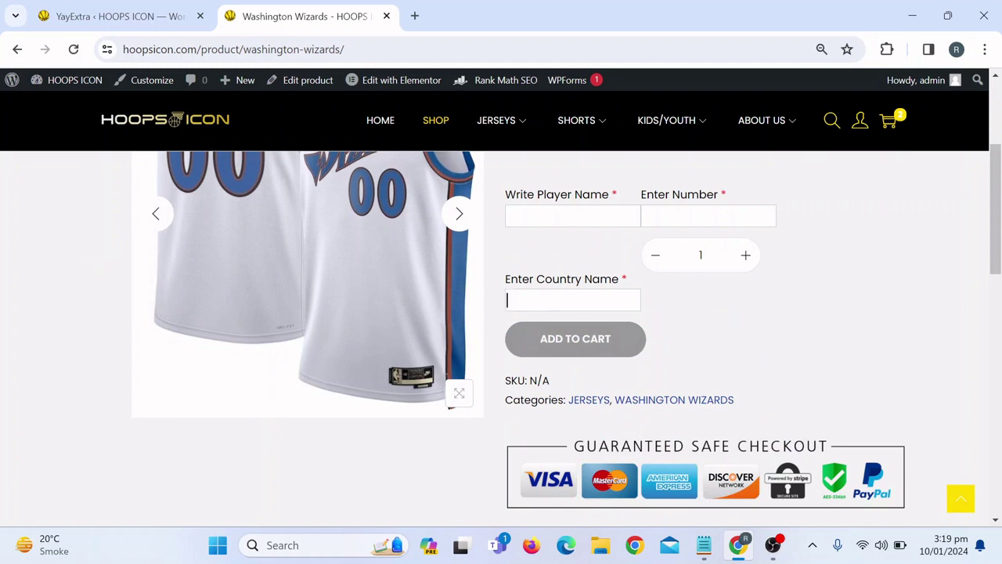
{"action": "left_click", "coordinate": [572, 216]}
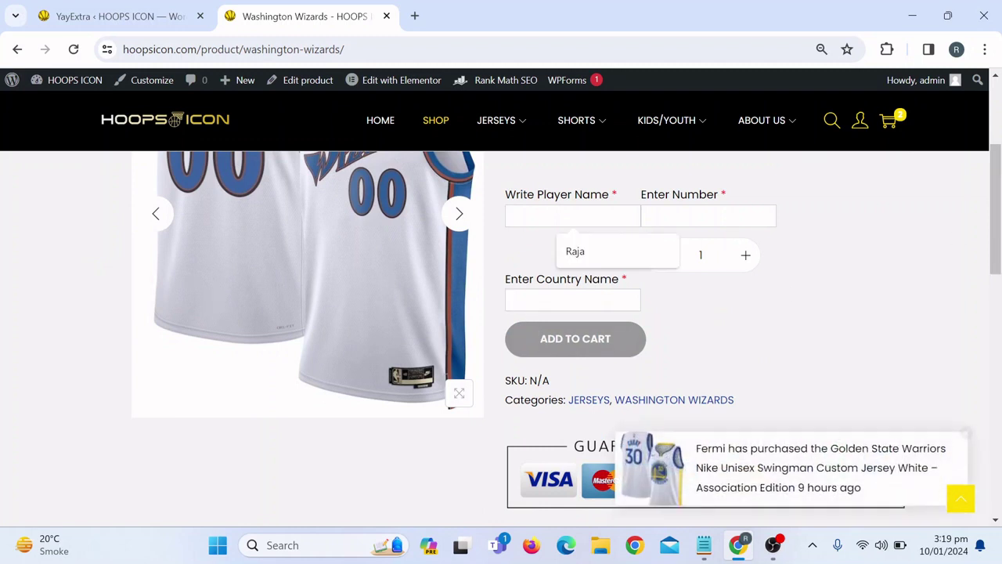
{"action": "key", "text": "Tab"}
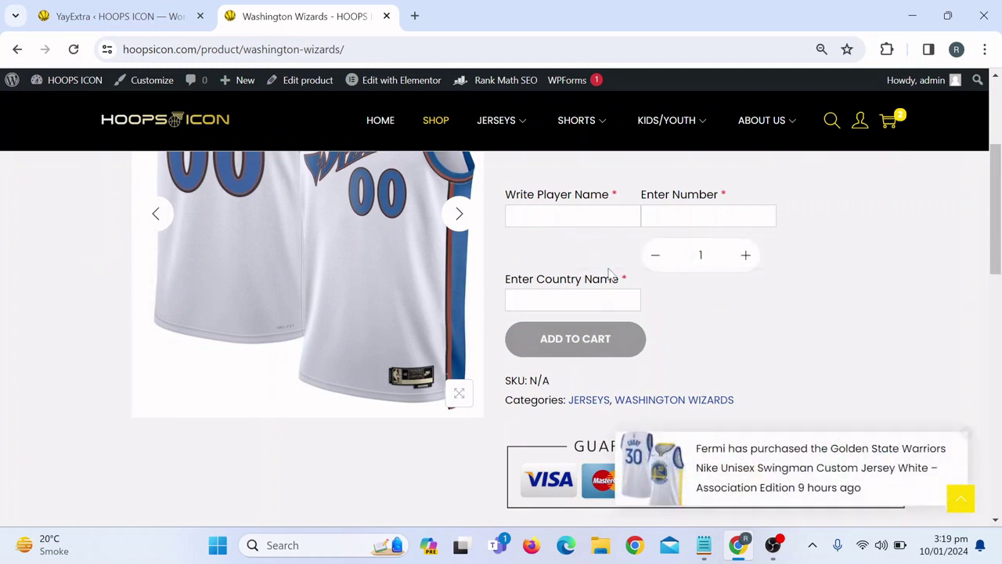
{"action": "key", "text": "Tab"}
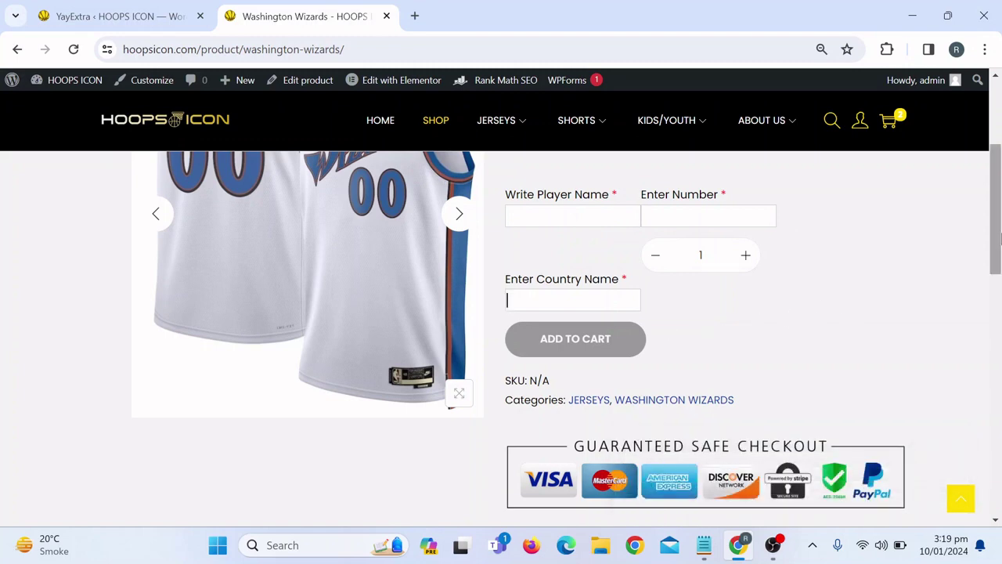
{"action": "scroll", "coordinate": [997, 202], "scroll_direction": "up", "scroll_amount": 1}
{"action": "left_click_drag", "start_coordinate": [997, 202], "coordinate": [999, 143]}
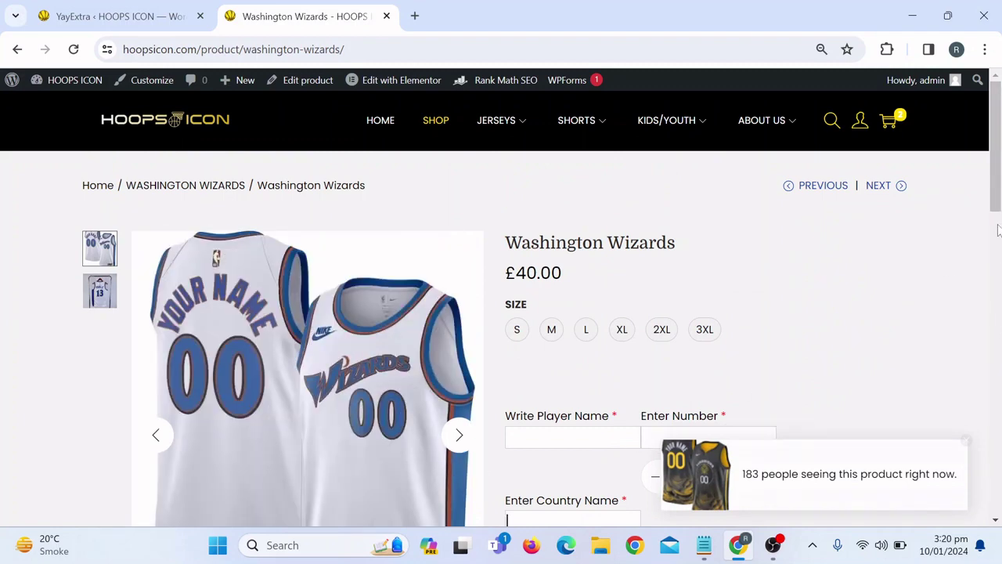
{"action": "left_click_drag", "start_coordinate": [999, 184], "coordinate": [976, 182]}
{"action": "scroll", "coordinate": [976, 182], "scroll_direction": "up", "scroll_amount": 1}
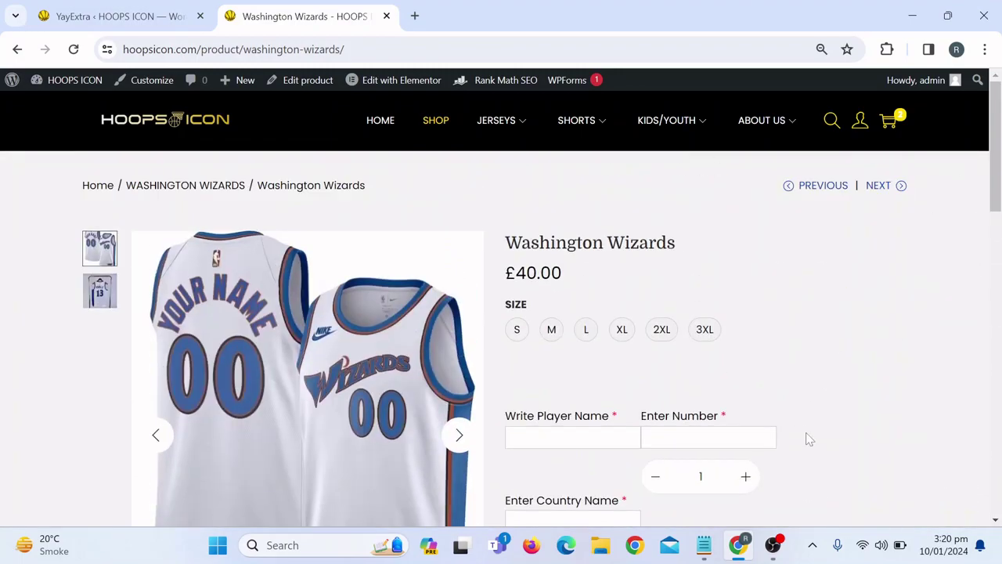